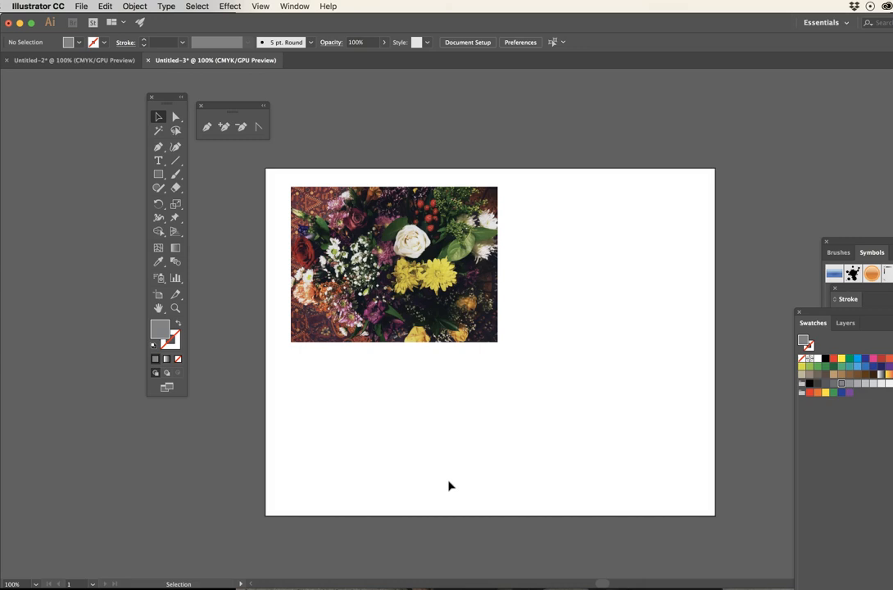
{"action": "left_click", "coordinate": [454, 480]}
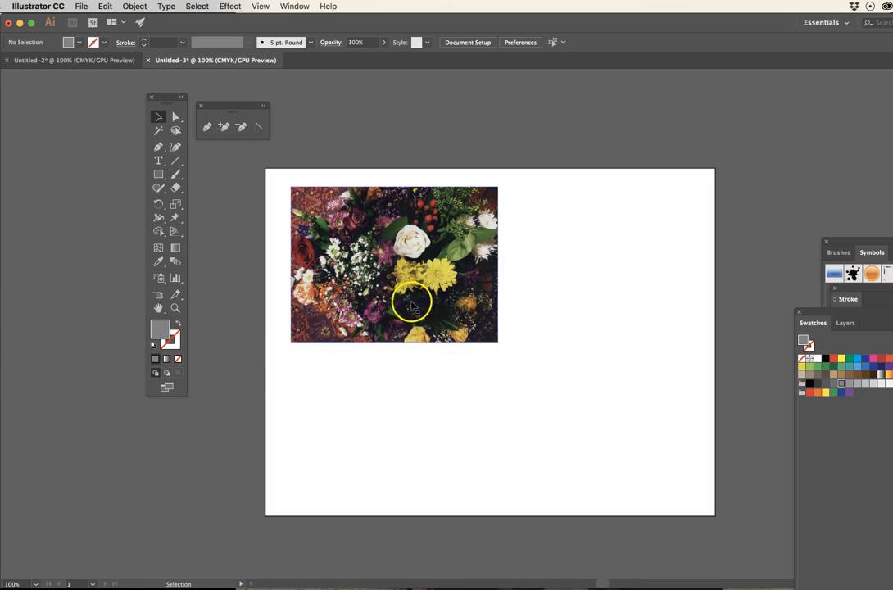
{"action": "left_click", "coordinate": [438, 399]}
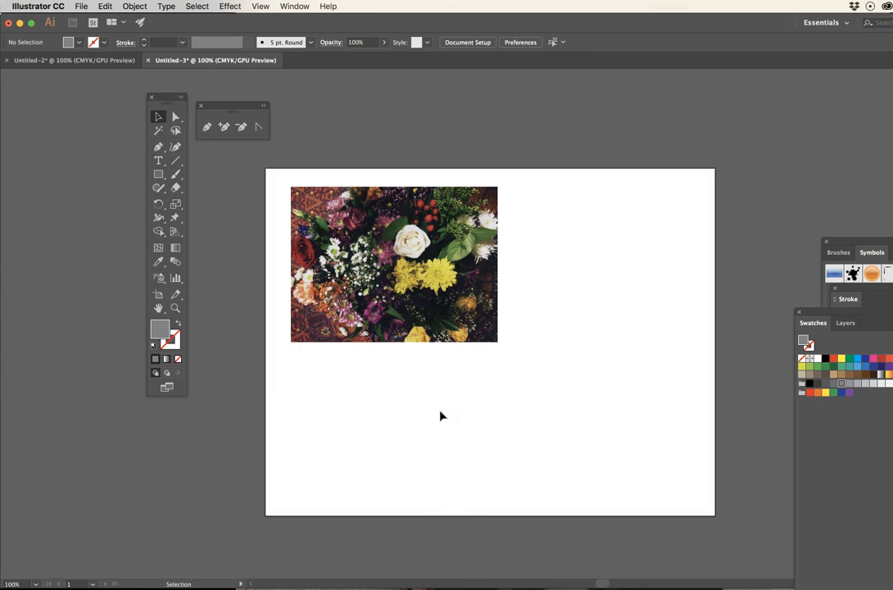
- Rearrange the floating Swatches, Symbols and Stroke panels so that they leave the artboard clear
{"action": "left_click_drag", "start_coordinate": [818, 311], "coordinate": [676, 294]}
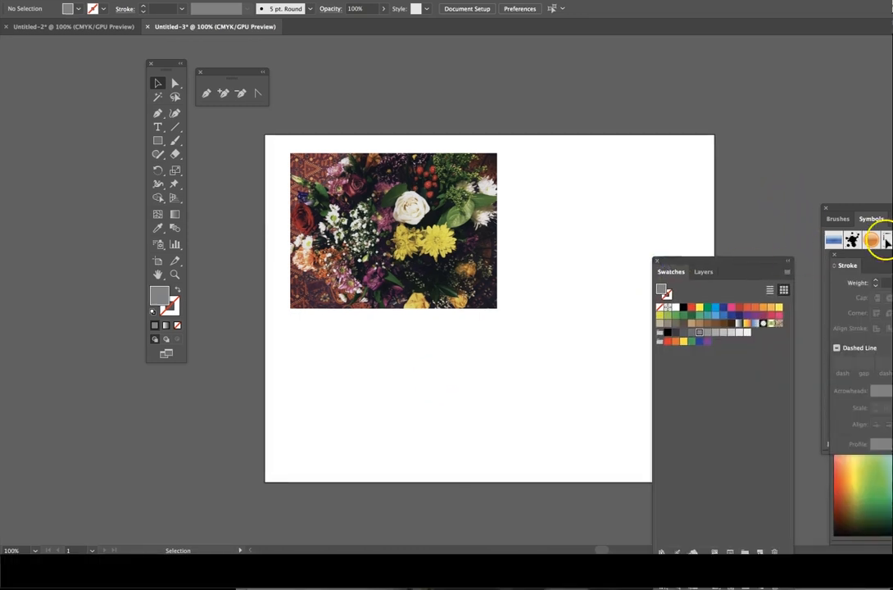
{"action": "mouse_move", "coordinate": [871, 243]}
{"action": "left_mouse_down"}
{"action": "mouse_move", "coordinate": [752, 400]}
{"action": "mouse_move", "coordinate": [757, 376]}
{"action": "left_mouse_up"}
{"action": "left_click", "coordinate": [835, 289]}
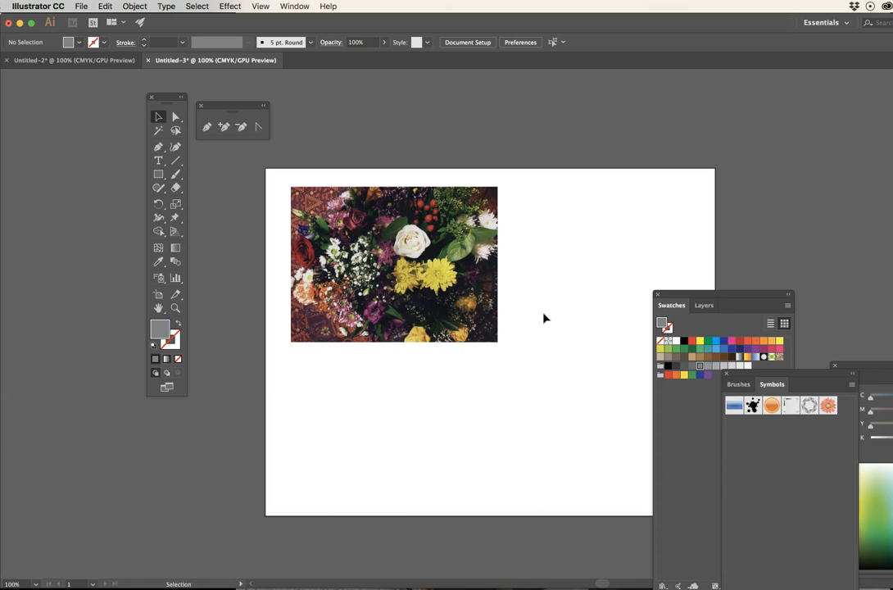
{"action": "mouse_move", "coordinate": [668, 295]}
{"action": "left_mouse_down"}
{"action": "mouse_move", "coordinate": [853, 348]}
{"action": "mouse_move", "coordinate": [823, 364]}
{"action": "left_mouse_up"}
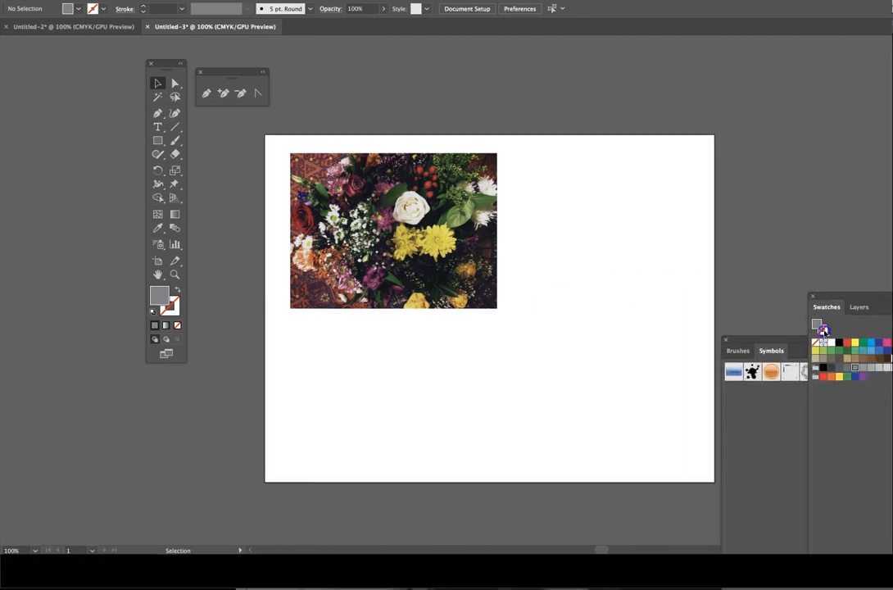
{"action": "mouse_move", "coordinate": [742, 339]}
{"action": "left_mouse_down"}
{"action": "mouse_move", "coordinate": [843, 330]}
{"action": "mouse_move", "coordinate": [784, 326]}
{"action": "left_mouse_up"}
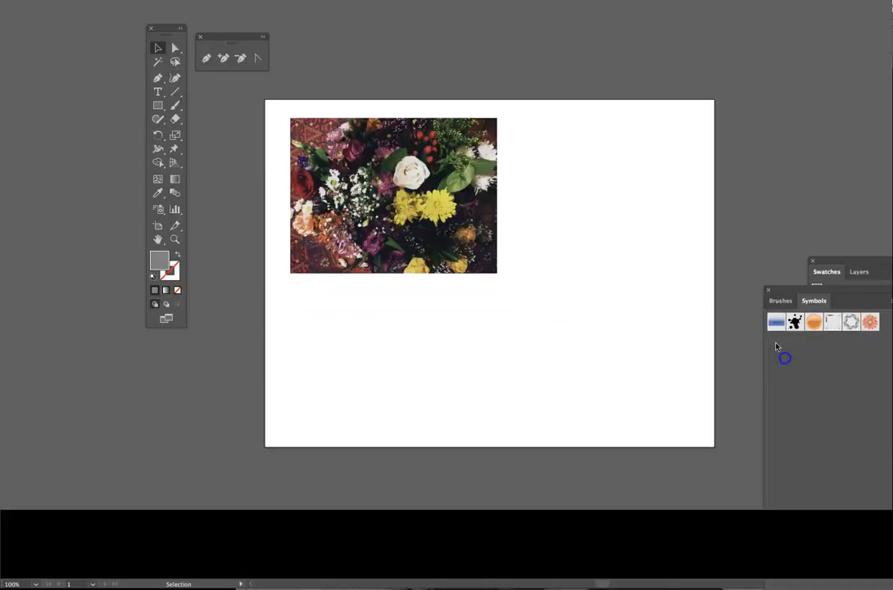
- Delete the flower photo from the artboard
{"action": "left_click", "coordinate": [385, 254]}
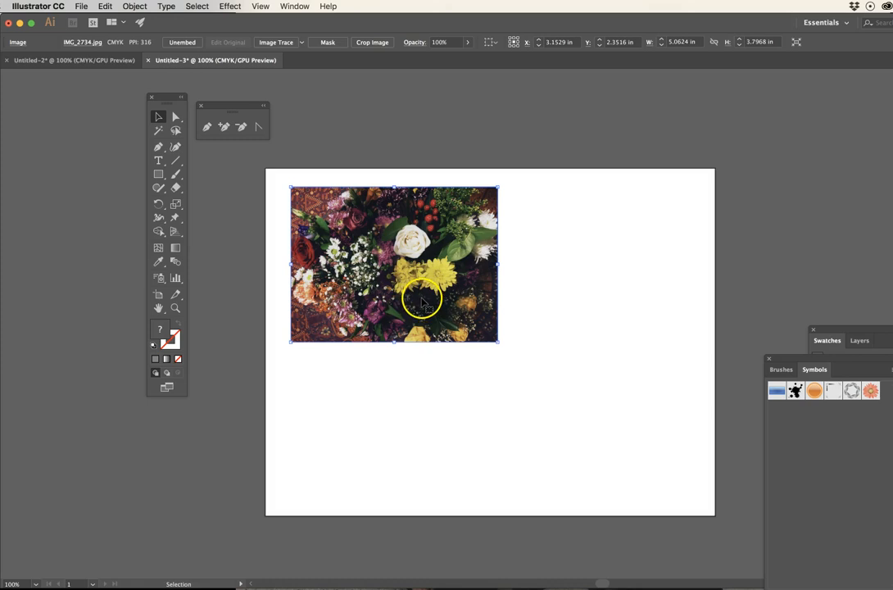
{"action": "left_click", "coordinate": [546, 317]}
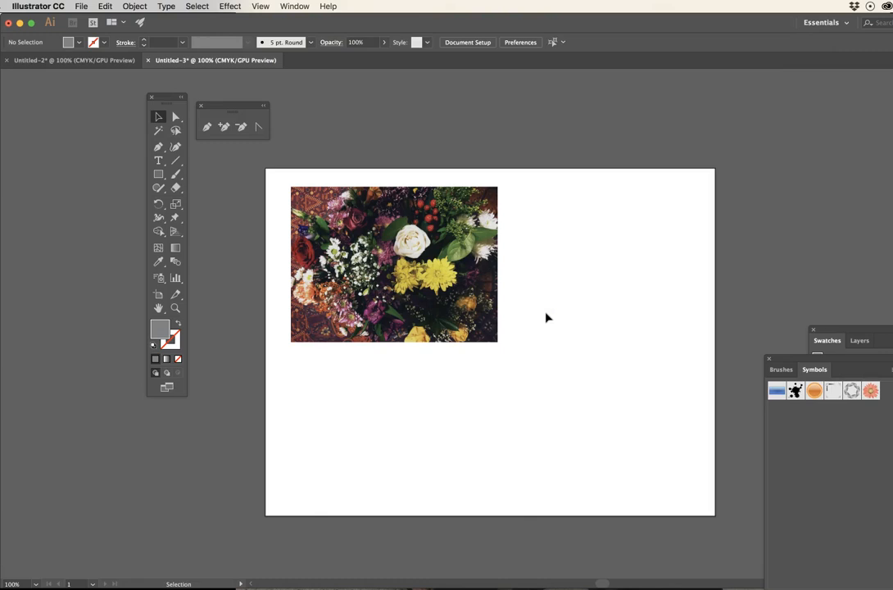
{"action": "left_click", "coordinate": [546, 317]}
{"action": "left_click", "coordinate": [440, 299]}
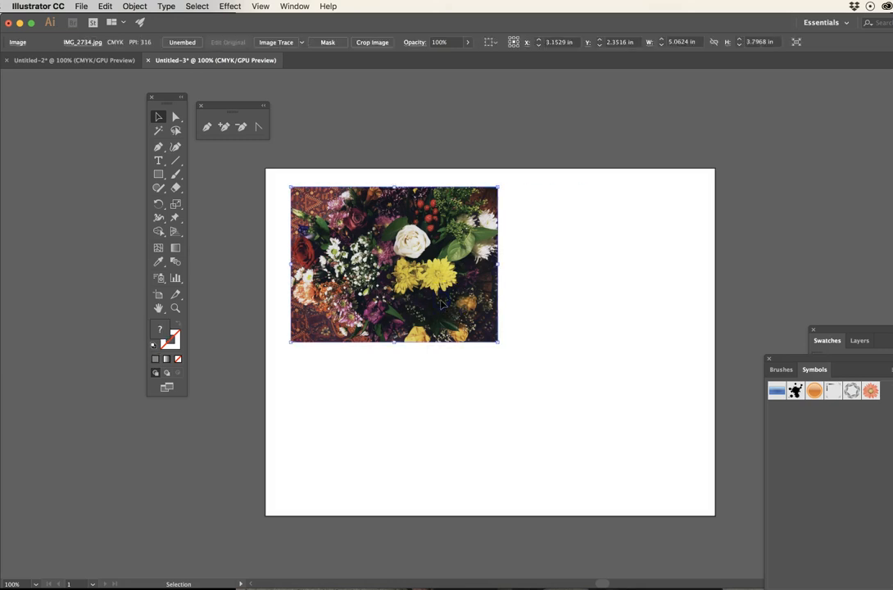
{"action": "key", "text": "Delete"}
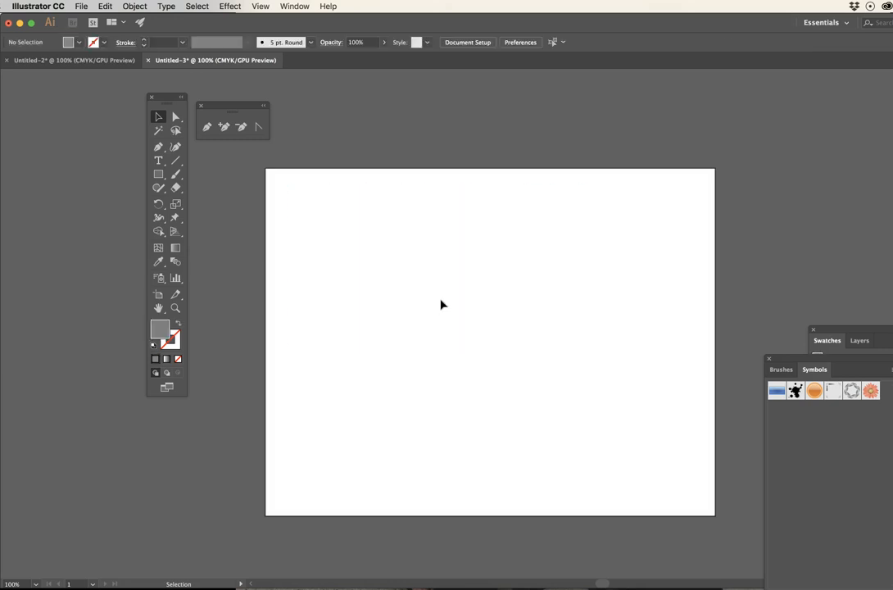
- Place the screenshot of the flower photo with colour stripes, scale it to about 9 × 2.93 in and position it within the artboard's upper half
{"action": "left_click_drag", "start_coordinate": [889, 217], "coordinate": [323, 253]}
{"action": "left_click_drag", "start_coordinate": [417, 263], "coordinate": [621, 268]}
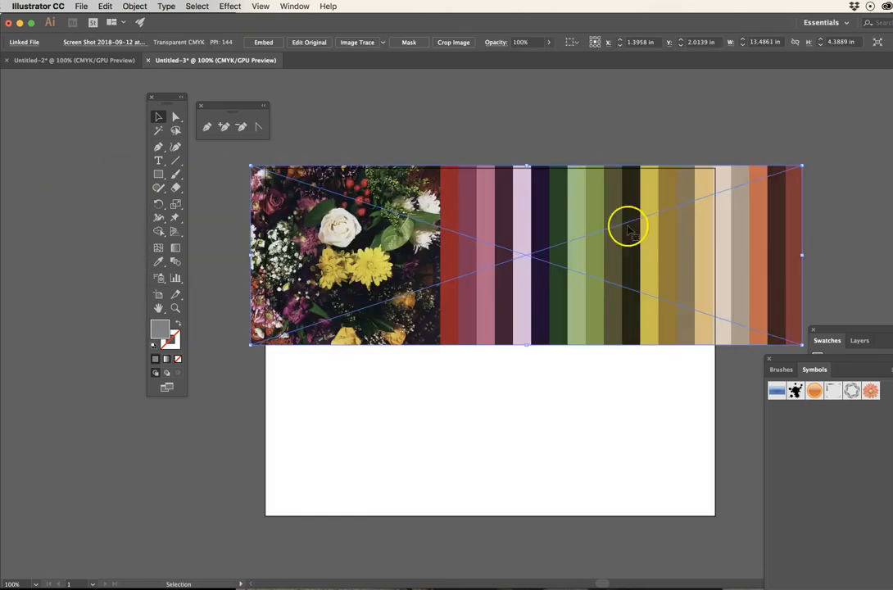
{"action": "left_click_drag", "start_coordinate": [800, 165], "coordinate": [619, 226]}
{"action": "left_click_drag", "start_coordinate": [442, 271], "coordinate": [496, 252]}
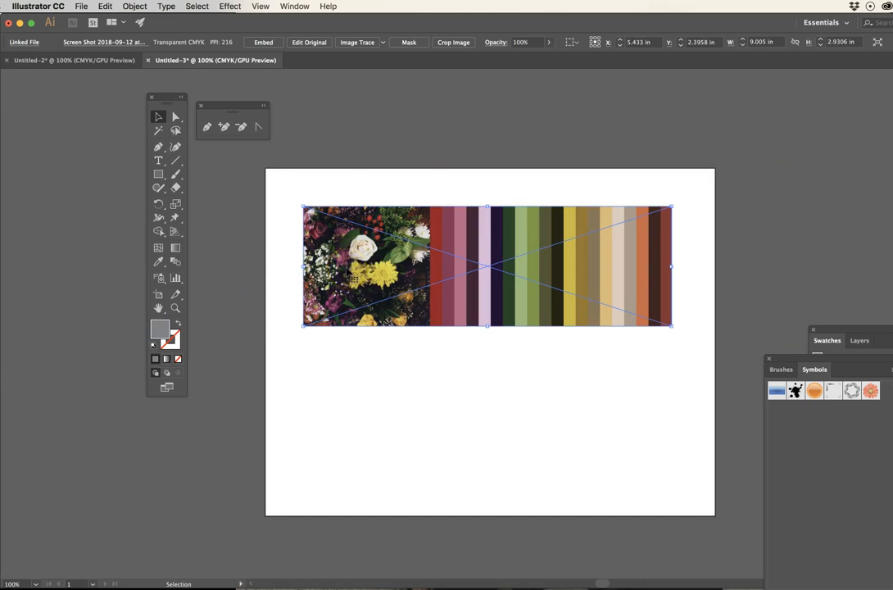
{"action": "left_click", "coordinate": [385, 189]}
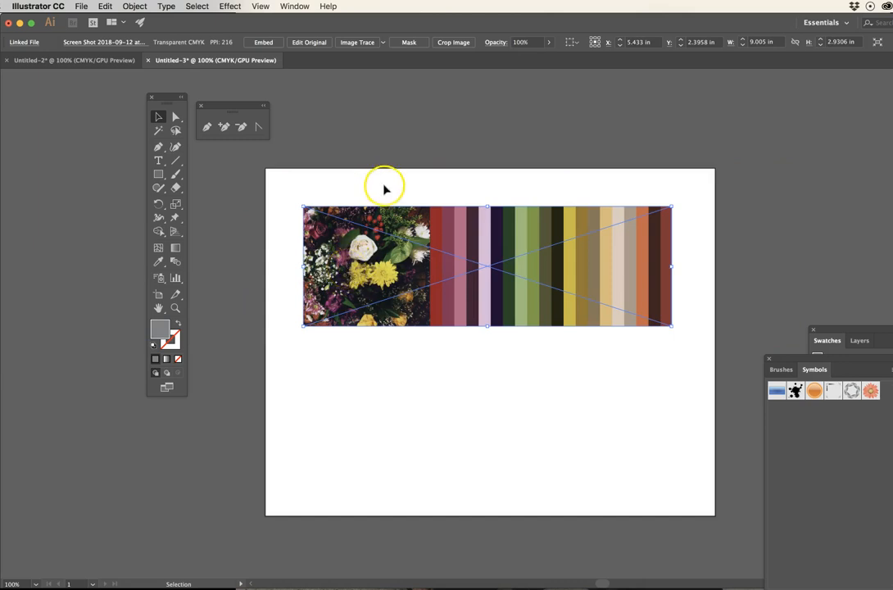
{"action": "left_click", "coordinate": [463, 261]}
{"action": "left_click", "coordinate": [391, 239]}
{"action": "left_click", "coordinate": [490, 275]}
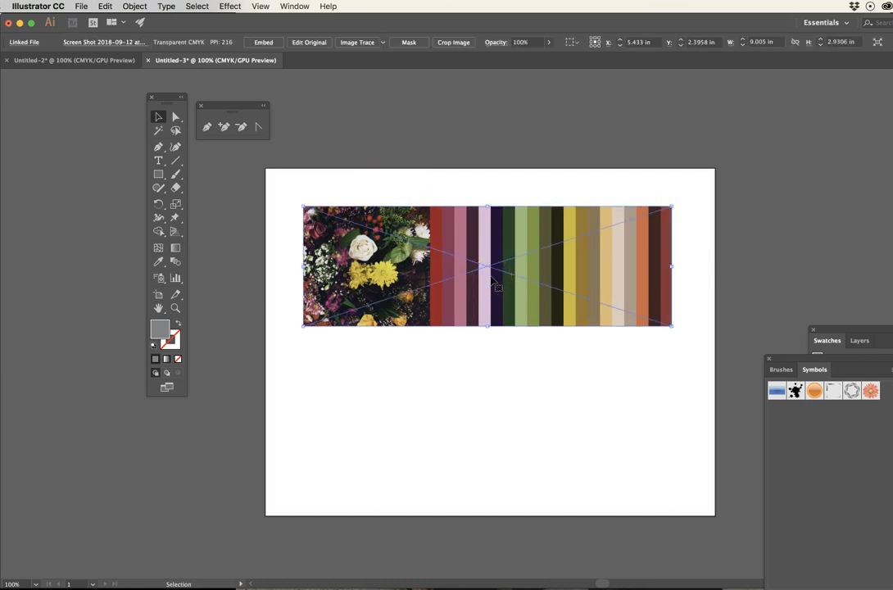
{"action": "left_click", "coordinate": [369, 249]}
{"action": "left_click", "coordinate": [572, 301]}
{"action": "left_click", "coordinate": [578, 304]}
- Embed the linked palette image and move it closer to the artboard's upper-left corner, to about X 5.17 in, Y 1.95 in
{"action": "left_click", "coordinate": [267, 43]}
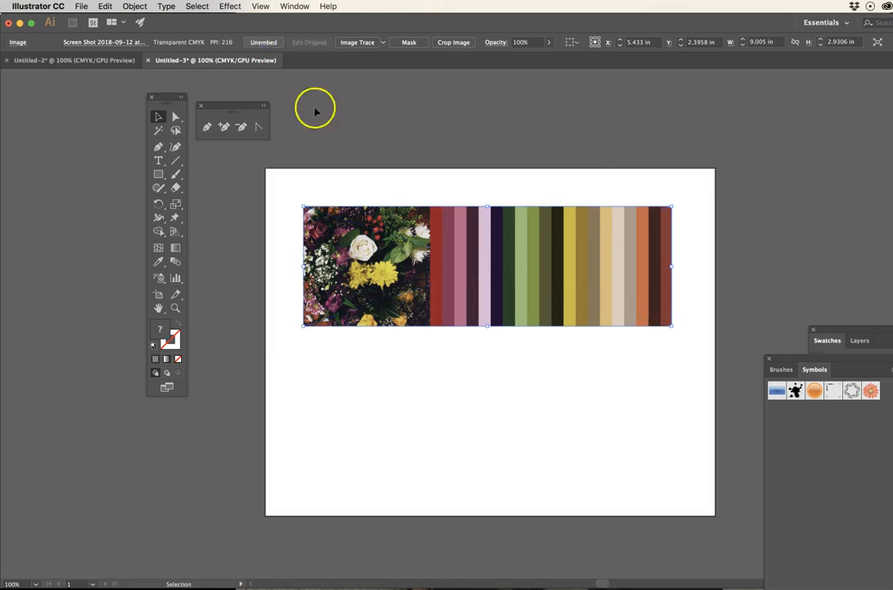
{"action": "left_click_drag", "start_coordinate": [463, 241], "coordinate": [453, 223]}
{"action": "left_click", "coordinate": [452, 143]}
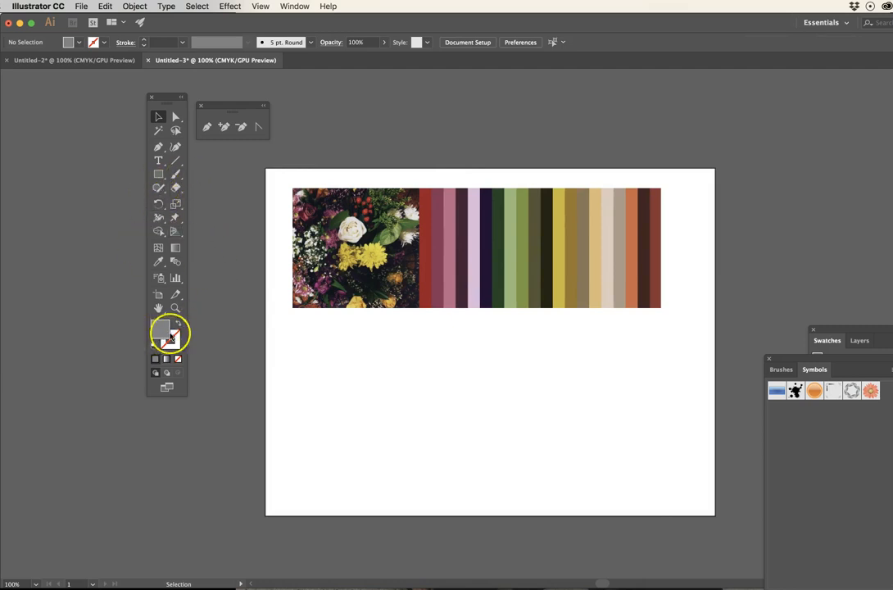
- Draw a grey rectangle about 1.1 × 0.39 in just below the palette image, aligned with its left edge
{"action": "left_click", "coordinate": [159, 174]}
{"action": "left_click_drag", "start_coordinate": [293, 326], "coordinate": [337, 343]}
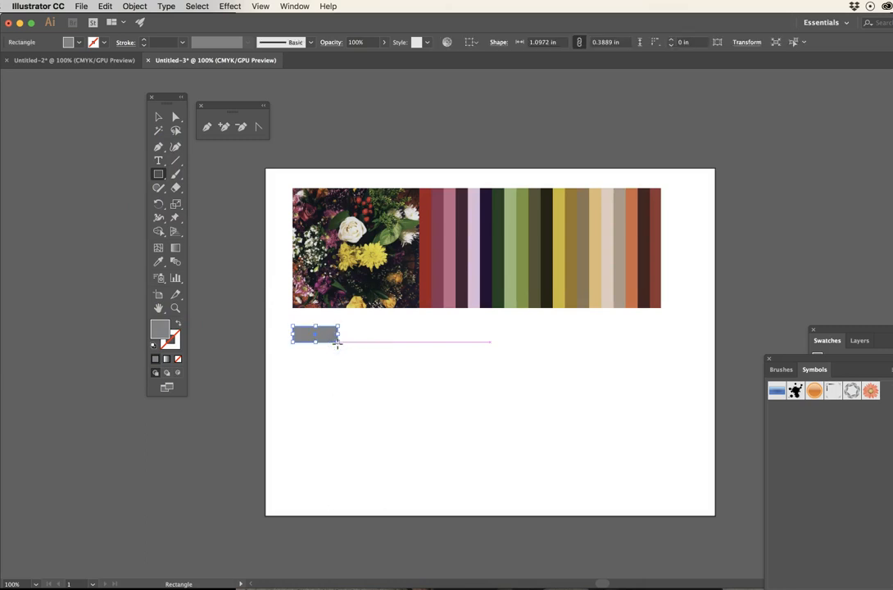
{"action": "left_click", "coordinate": [158, 120]}
{"action": "left_click", "coordinate": [343, 370]}
- Duplicate the grey rectangle about 1.36 in to the right, level with the original
{"action": "left_click", "coordinate": [311, 335]}
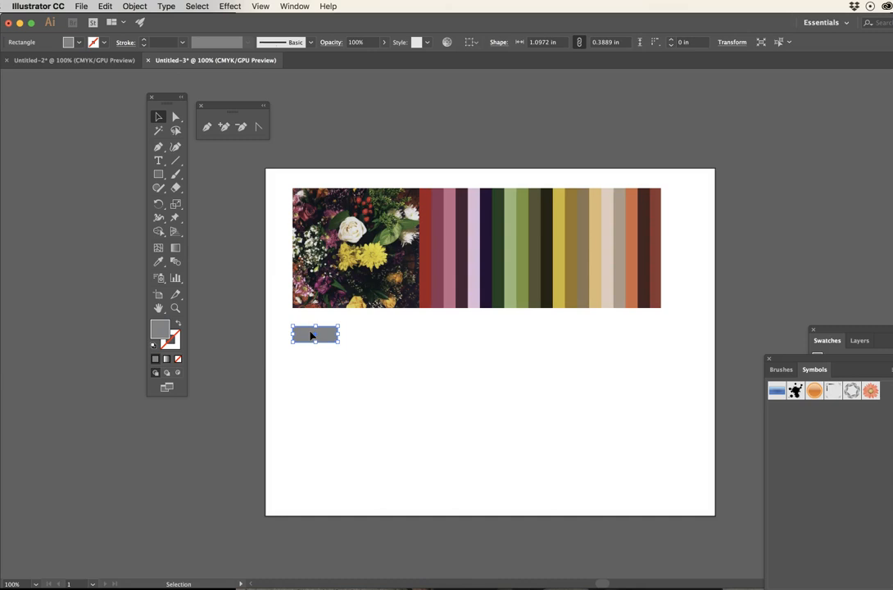
{"action": "key", "text": "super+c"}
{"action": "left_click", "coordinate": [381, 339]}
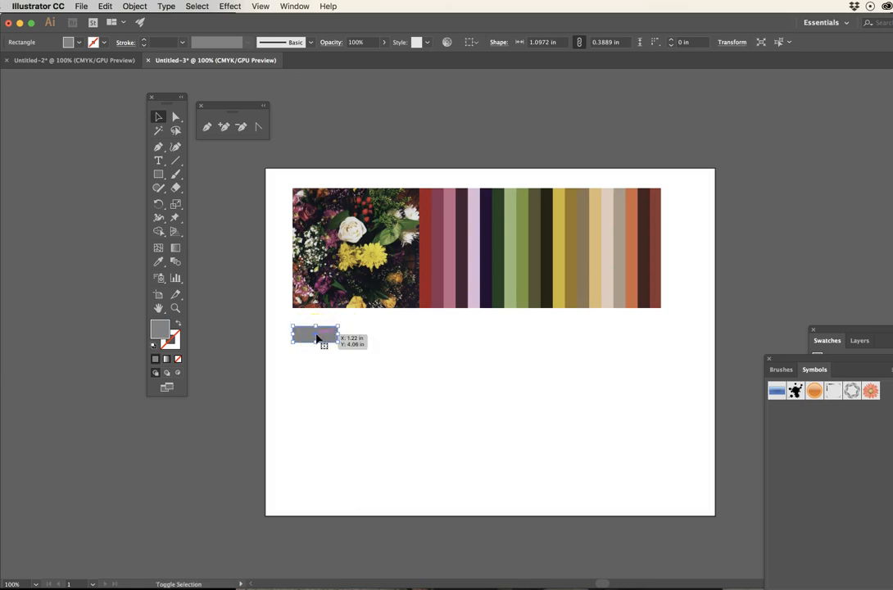
{"action": "left_click_drag", "start_coordinate": [317, 337], "coordinate": [372, 337]}
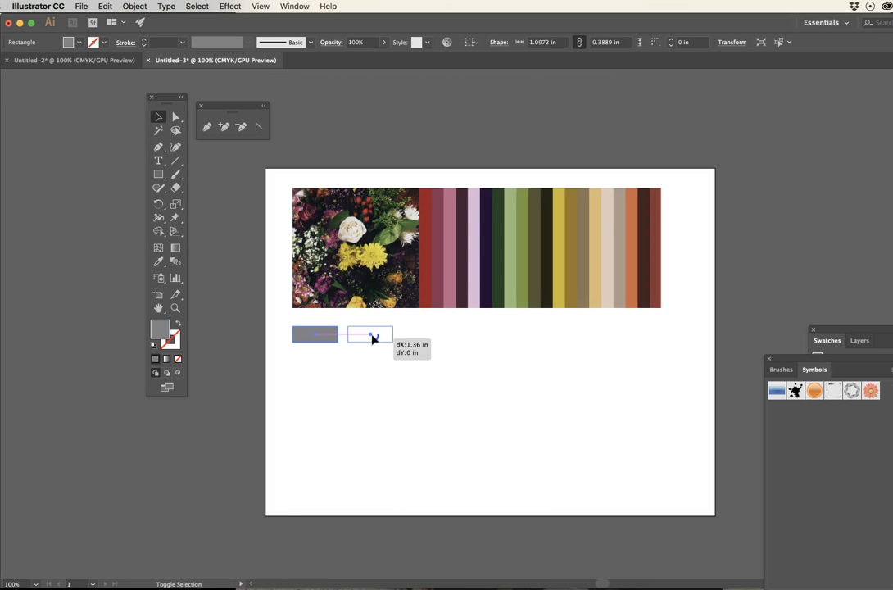
{"action": "left_click_drag", "start_coordinate": [371, 338], "coordinate": [371, 339]}
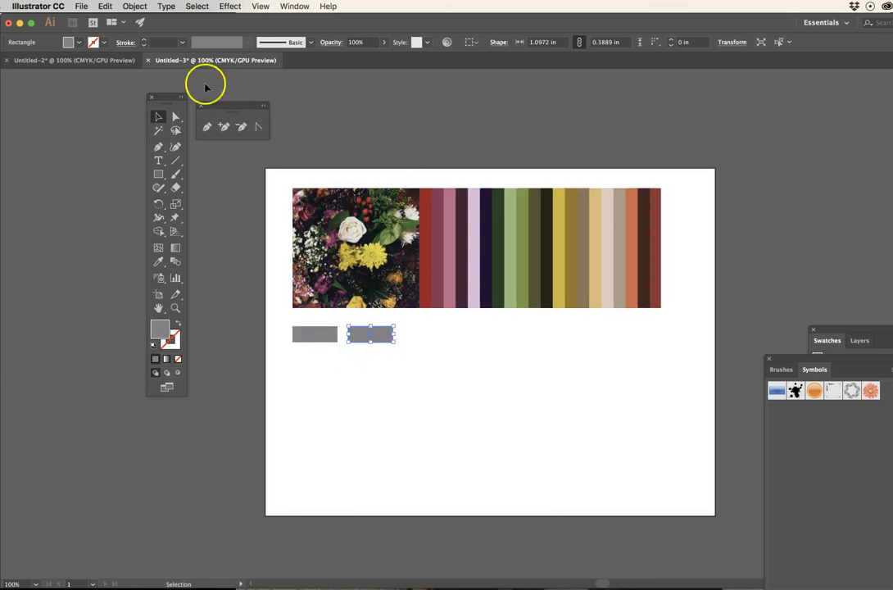
- Repeat the duplication with Transform Again to make four more copies, forming a row of six evenly spaced rectangles
{"action": "left_click", "coordinate": [135, 6]}
{"action": "mouse_move", "coordinate": [164, 20]}
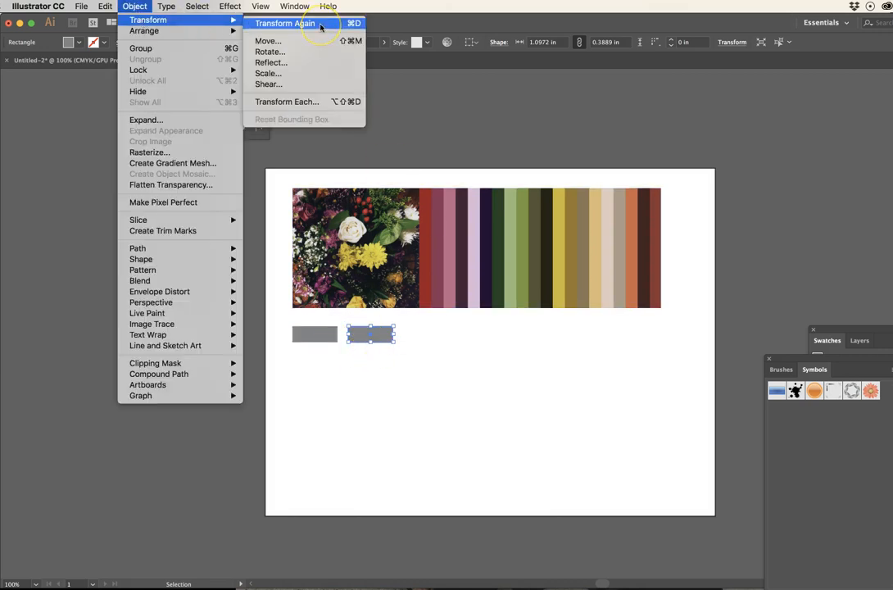
{"action": "left_click", "coordinate": [359, 24]}
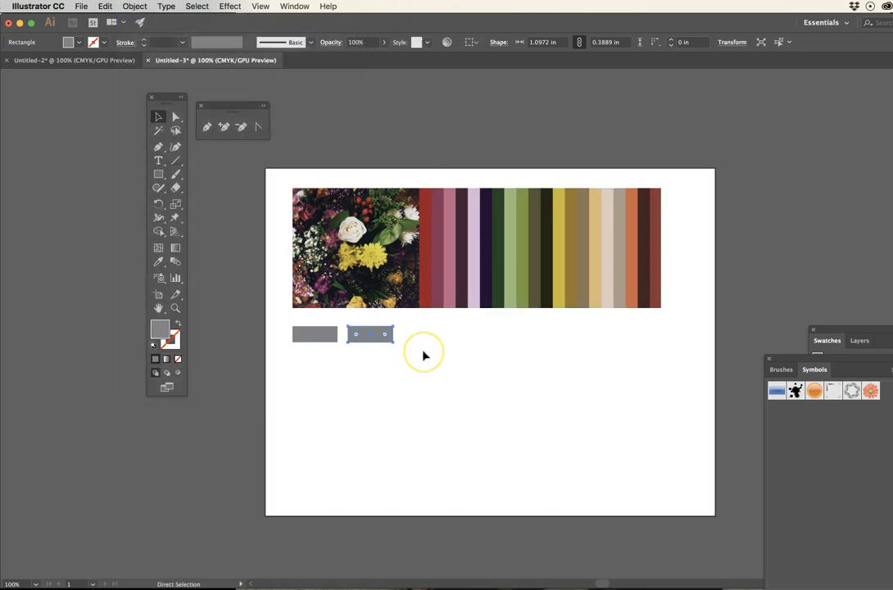
{"action": "key", "text": "super+d"}
{"action": "key", "text": "super+d"}
{"action": "key", "text": "super+d"}
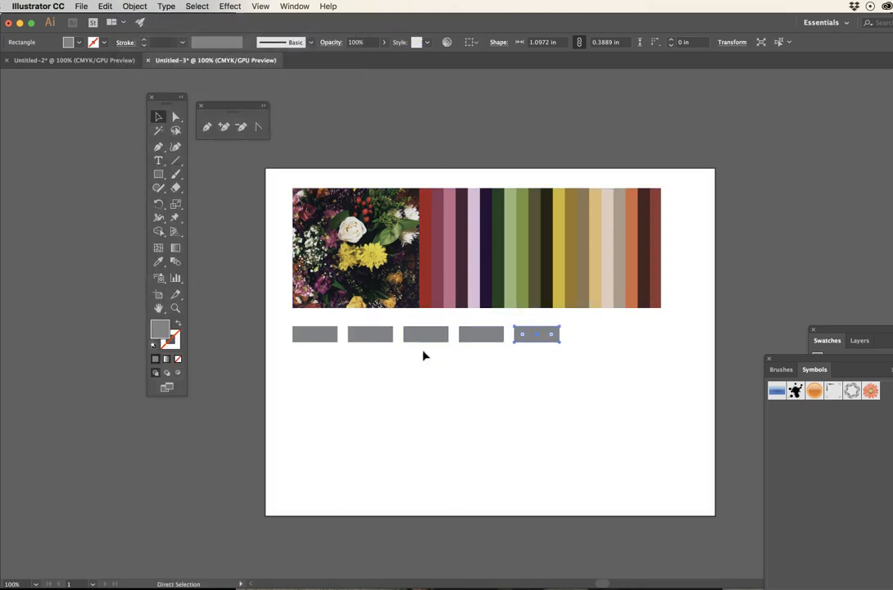
{"action": "key", "text": "super+d"}
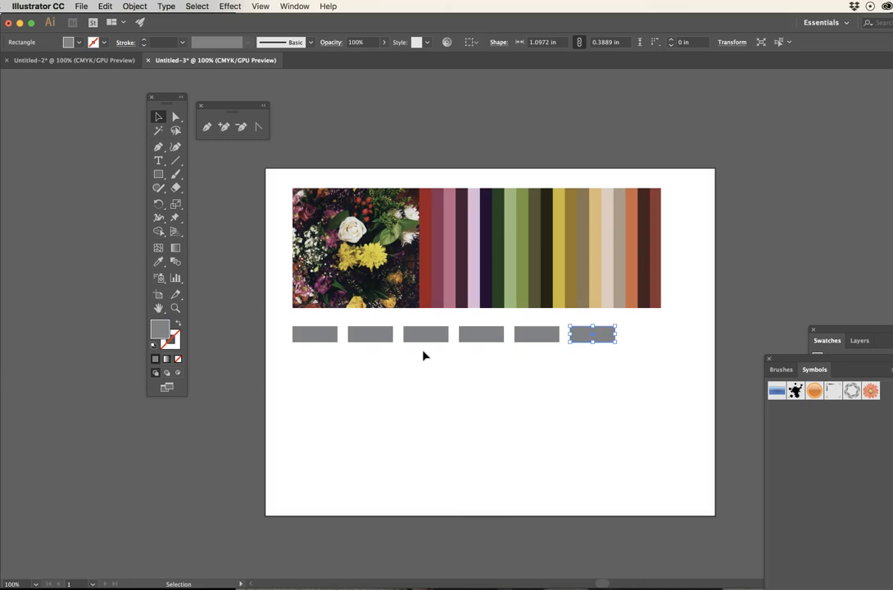
{"action": "left_click", "coordinate": [399, 375]}
{"action": "left_click", "coordinate": [399, 374]}
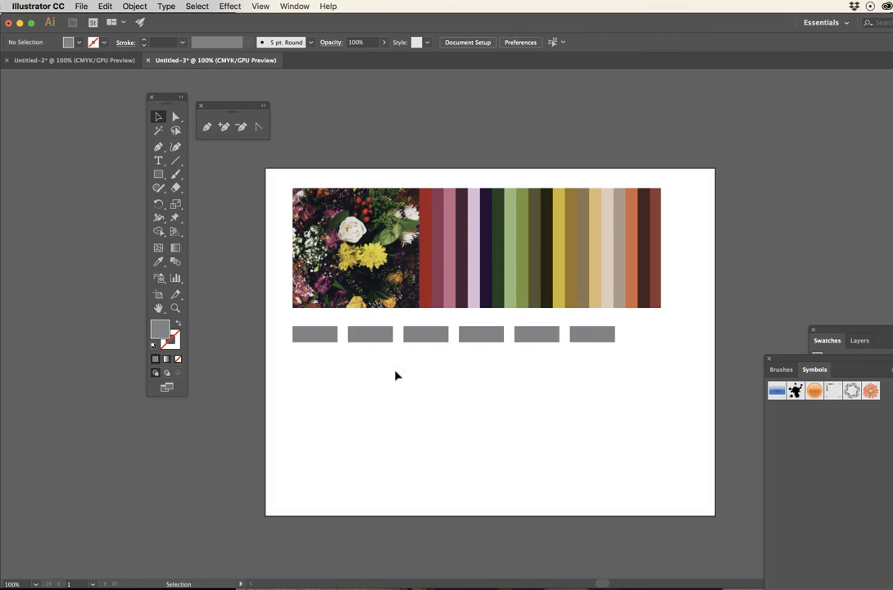
- Delete all swatches from CMYK Red through the last purple one, including the colour groups, keeping None, Registration, white and black
{"action": "left_click_drag", "start_coordinate": [833, 329], "coordinate": [707, 176]}
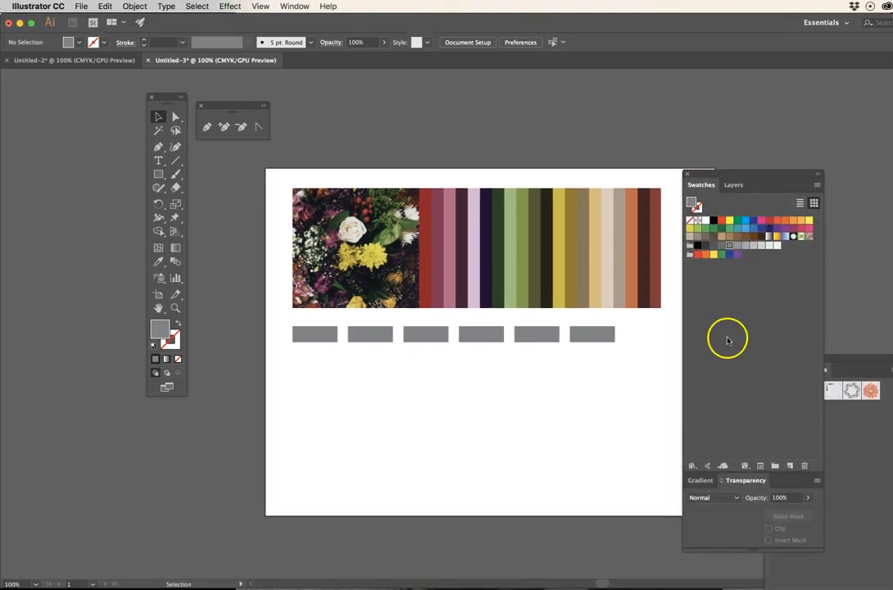
{"action": "left_click", "coordinate": [551, 386]}
{"action": "left_click", "coordinate": [722, 220]}
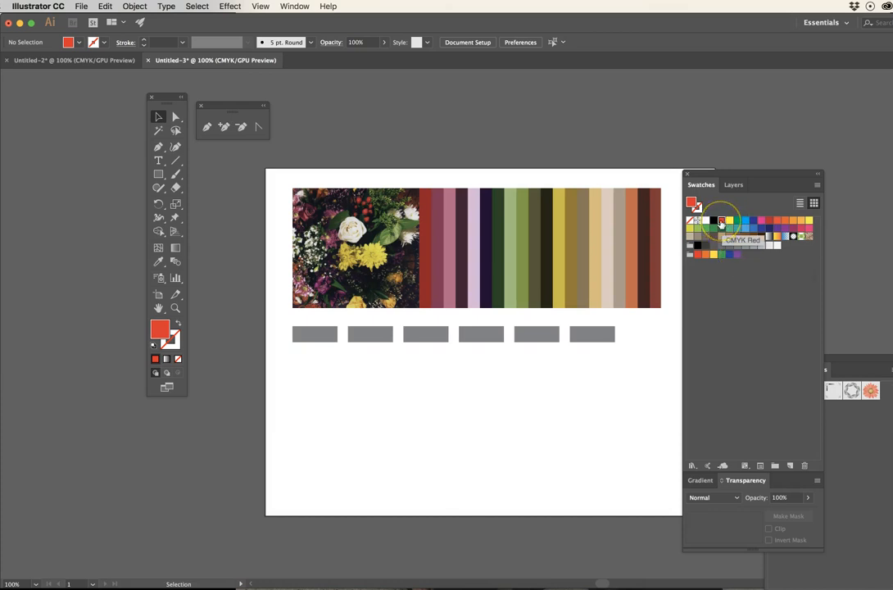
{"action": "left_click", "coordinate": [721, 221]}
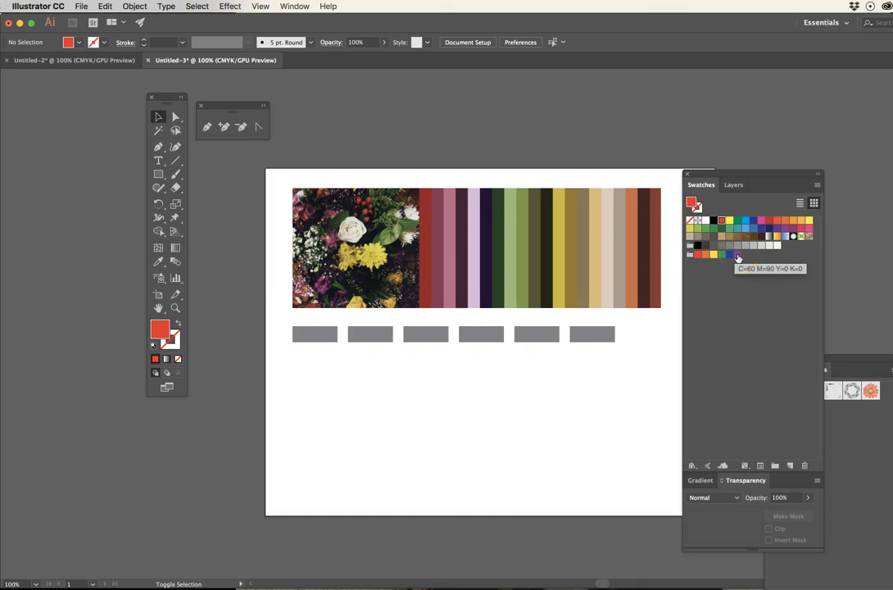
{"action": "left_click", "coordinate": [741, 254], "text": "shift"}
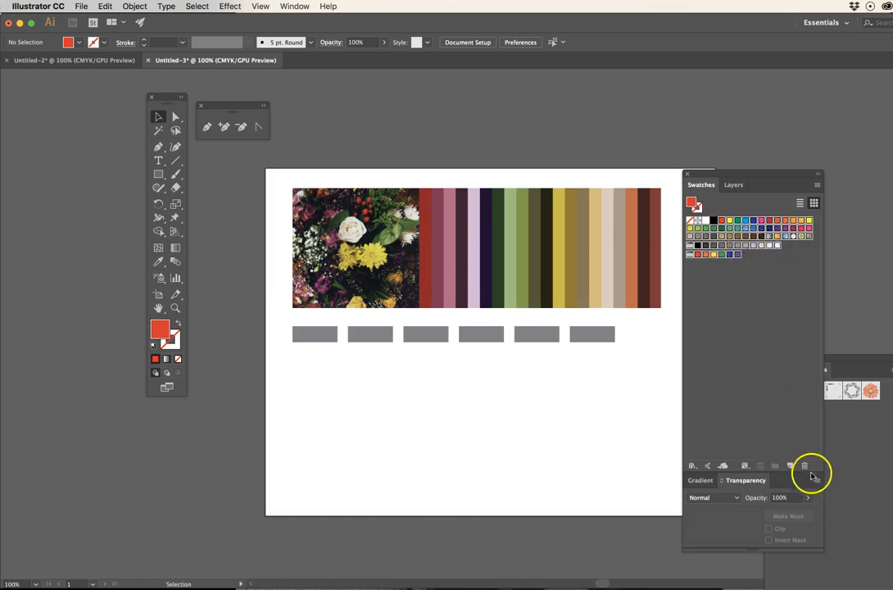
{"action": "left_click", "coordinate": [804, 466]}
{"action": "left_click", "coordinate": [513, 320]}
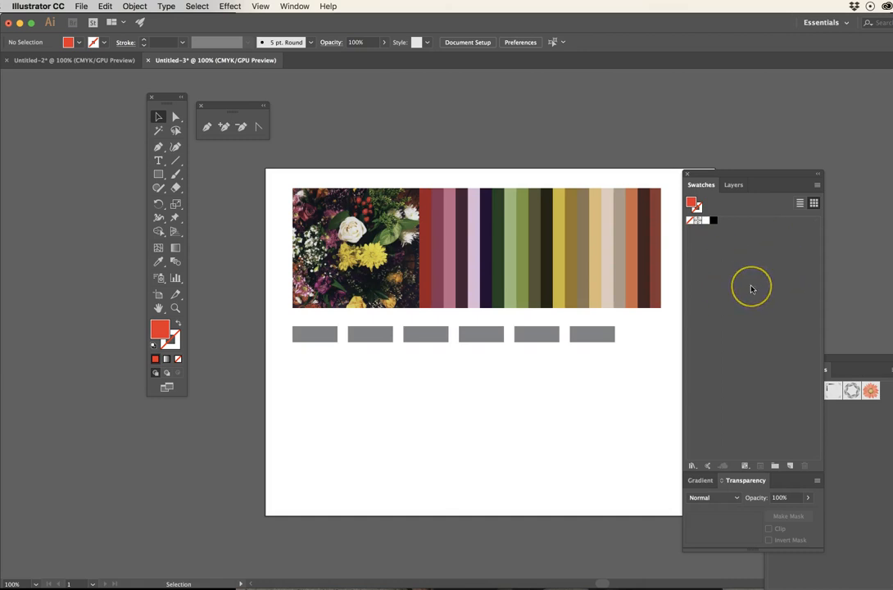
- Sample the red stripe beside the flower photo and save it as a global CMYK swatch named rose, then close the Libraries panel
{"action": "left_click", "coordinate": [531, 285]}
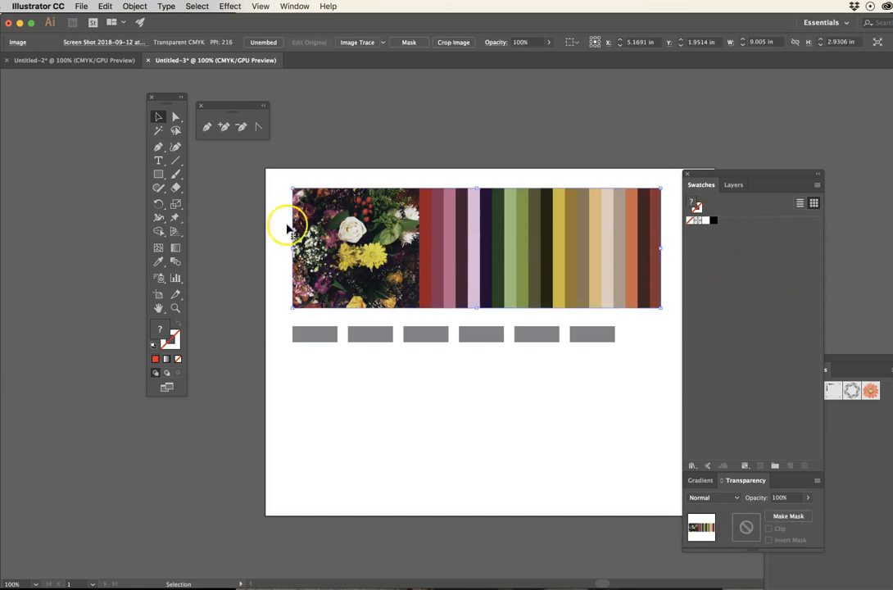
{"action": "left_click", "coordinate": [158, 262]}
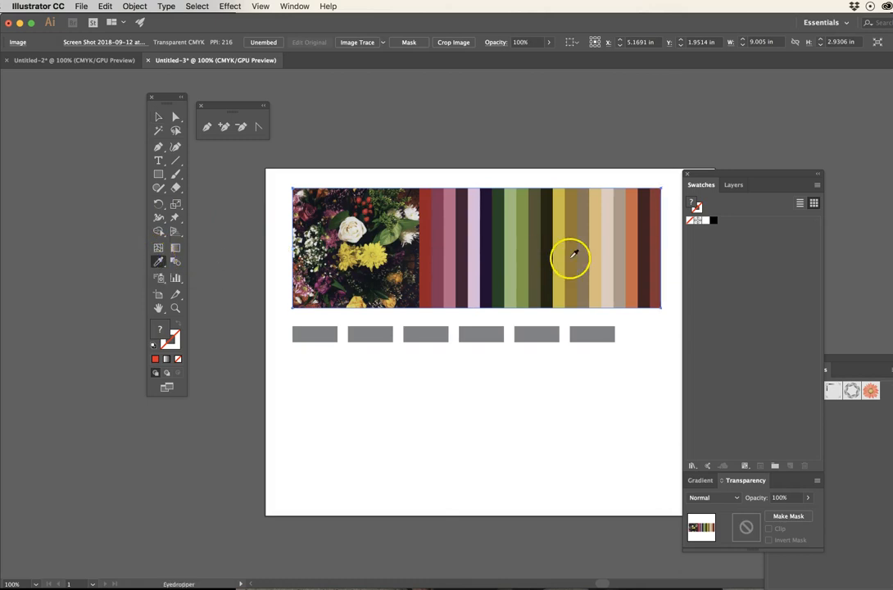
{"action": "left_click", "coordinate": [428, 245]}
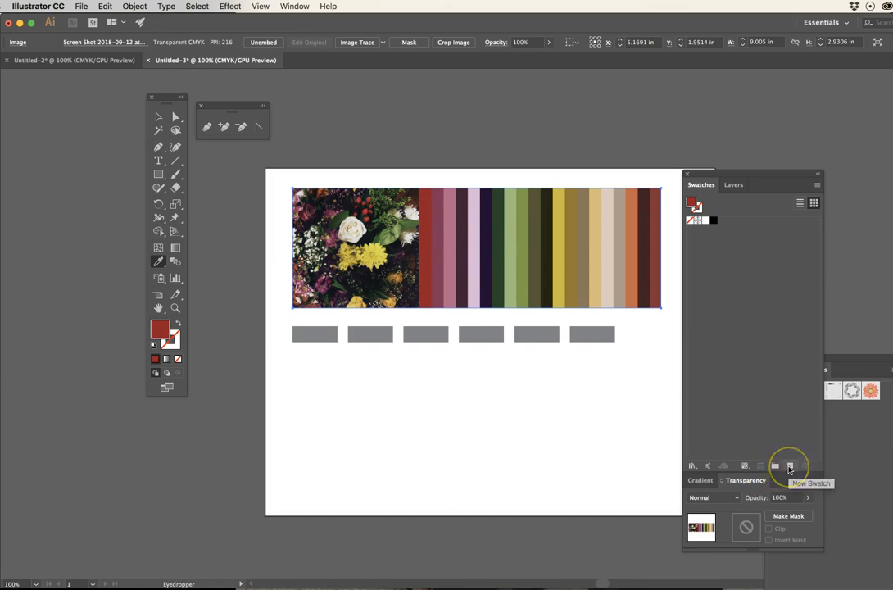
{"action": "left_click", "coordinate": [790, 467]}
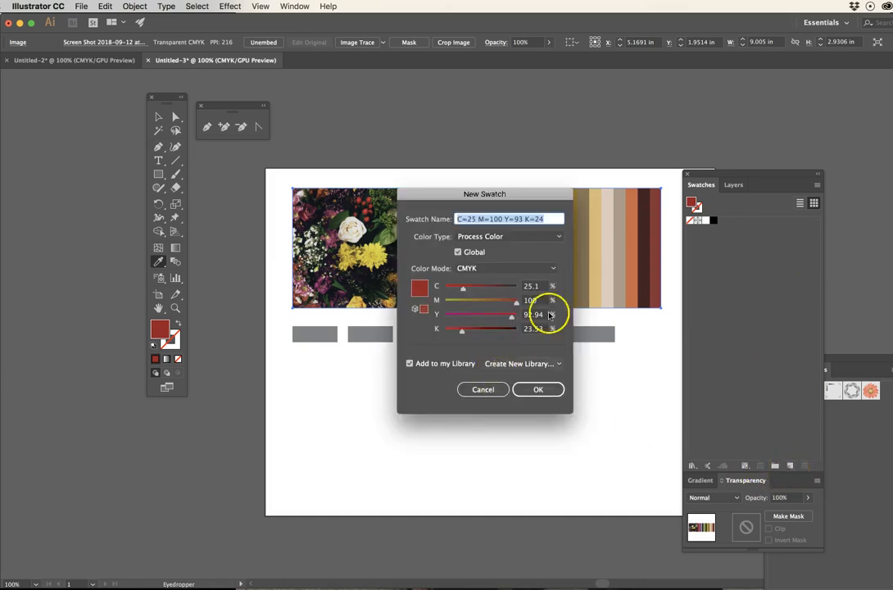
{"action": "type", "text": "rose"}
{"action": "key", "text": "Return"}
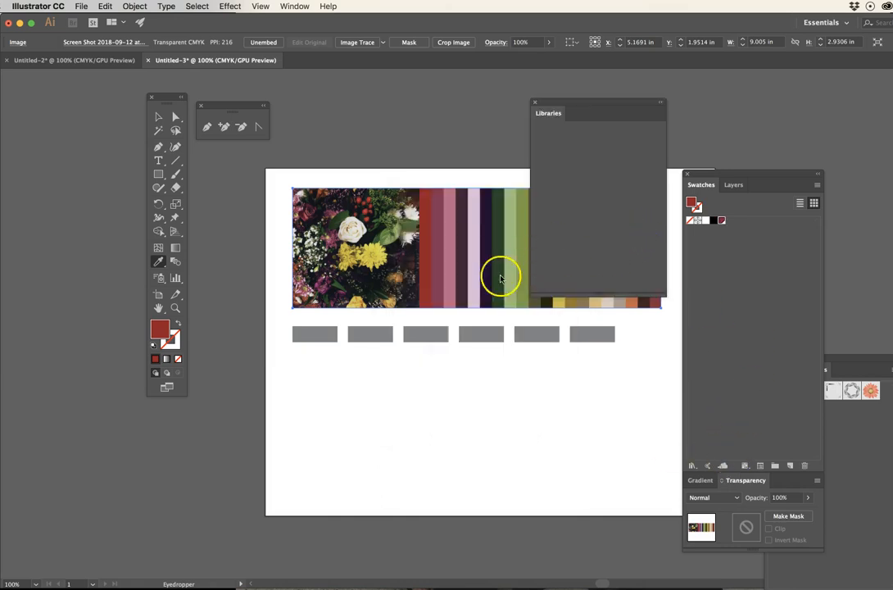
{"action": "left_click", "coordinate": [535, 103]}
- Sample the dark purple stripe, save it as a global swatch named plum, and move the Libraries panel clear of the artwork
{"action": "left_click", "coordinate": [466, 236]}
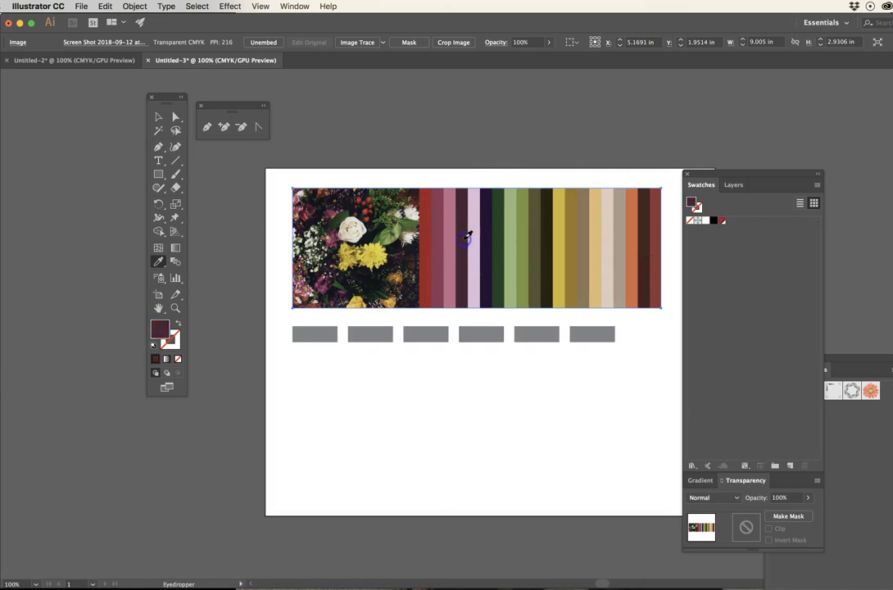
{"action": "left_click", "coordinate": [791, 466]}
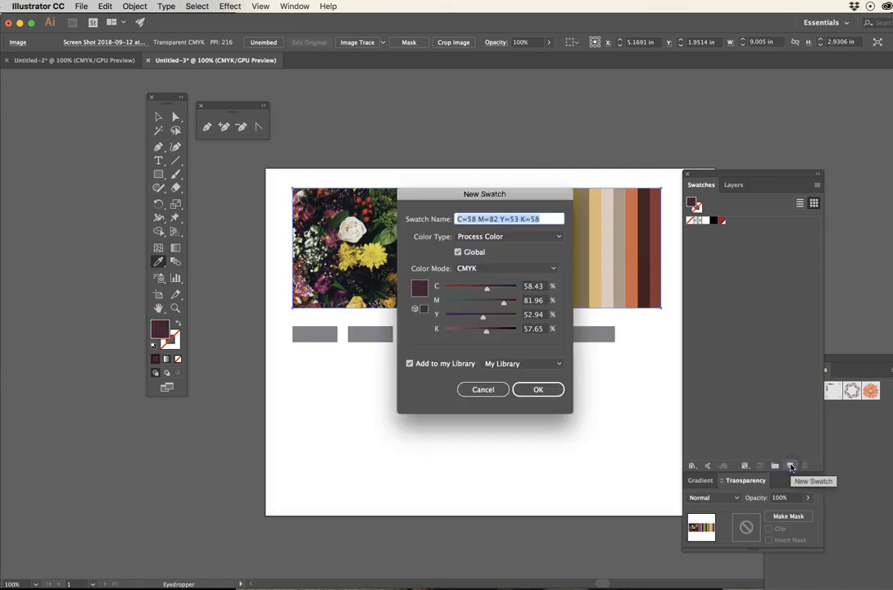
{"action": "type", "text": "pl"}
{"action": "key", "text": "Return"}
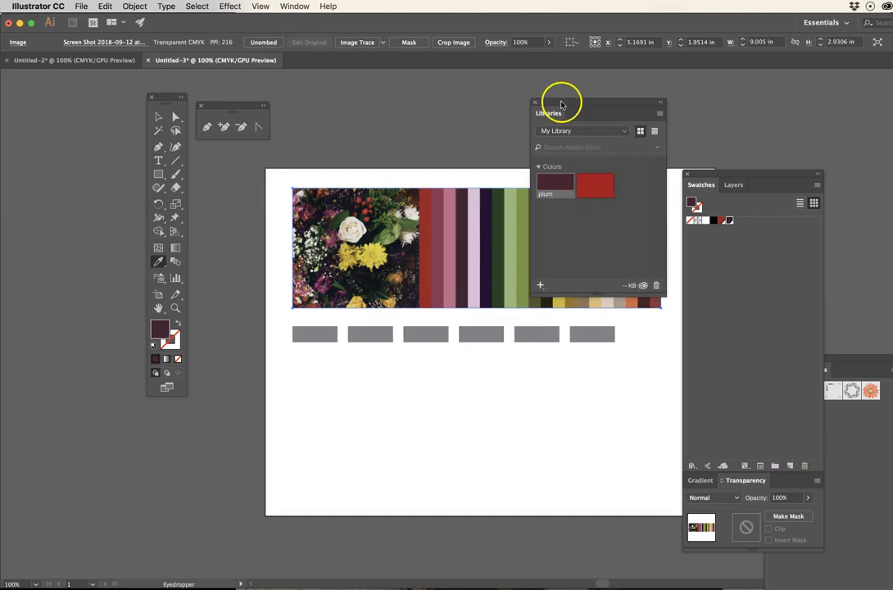
{"action": "left_click_drag", "start_coordinate": [562, 102], "coordinate": [892, 130]}
{"action": "left_click_drag", "start_coordinate": [725, 174], "coordinate": [717, 168]}
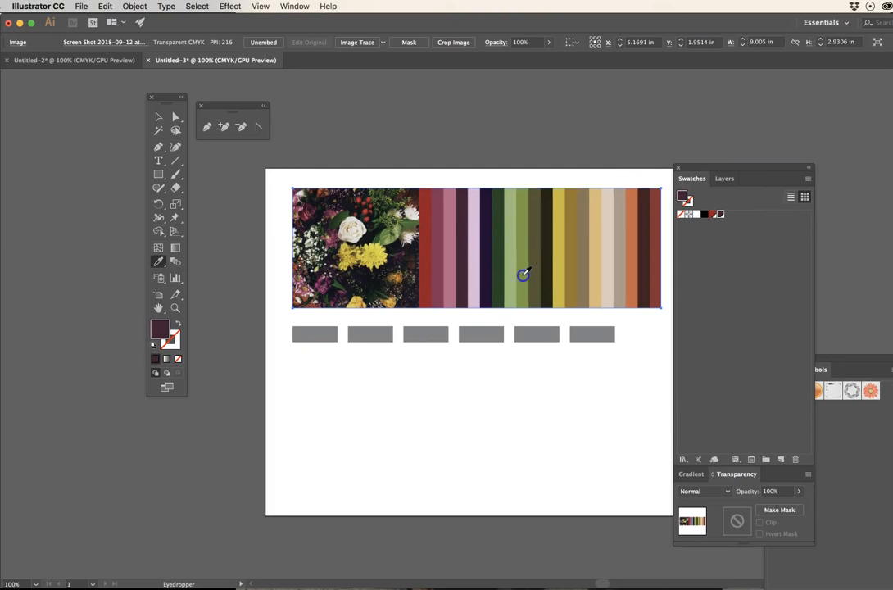
- Sample the olive green stripe and save it as a global swatch named vine
{"action": "left_click", "coordinate": [522, 273]}
{"action": "left_click", "coordinate": [780, 457]}
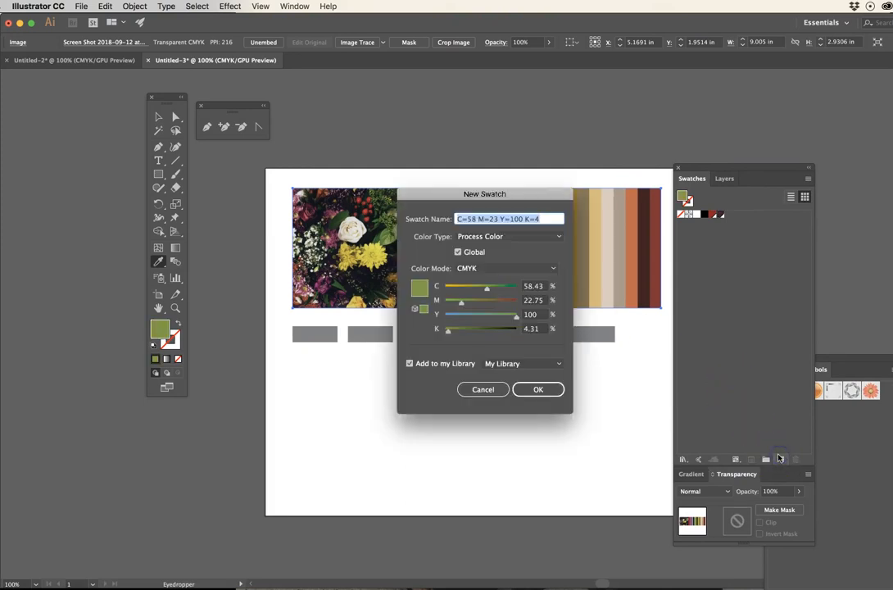
{"action": "type", "text": "vin"}
{"action": "key", "text": "Return"}
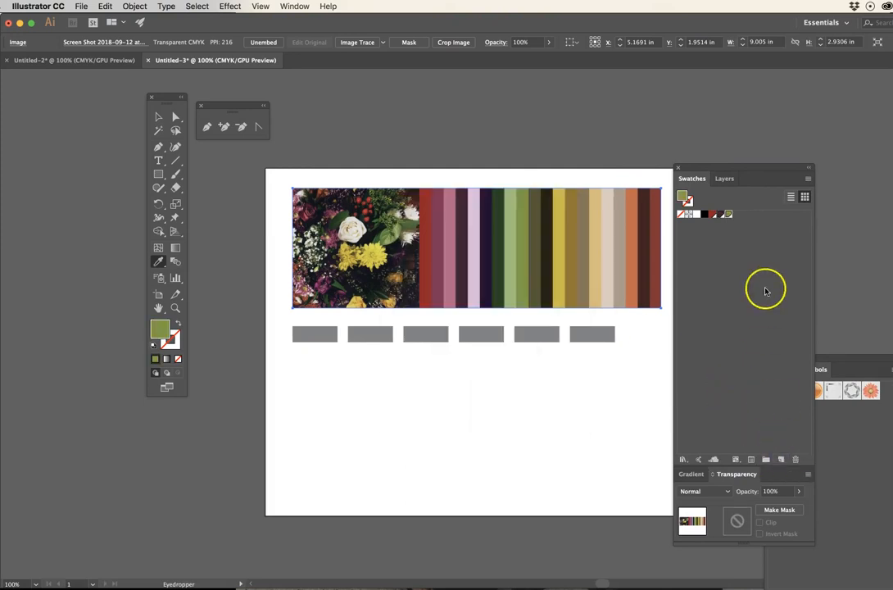
- Sample the bright yellow stripe and save it as a global swatch named sunflower
{"action": "left_click", "coordinate": [563, 225]}
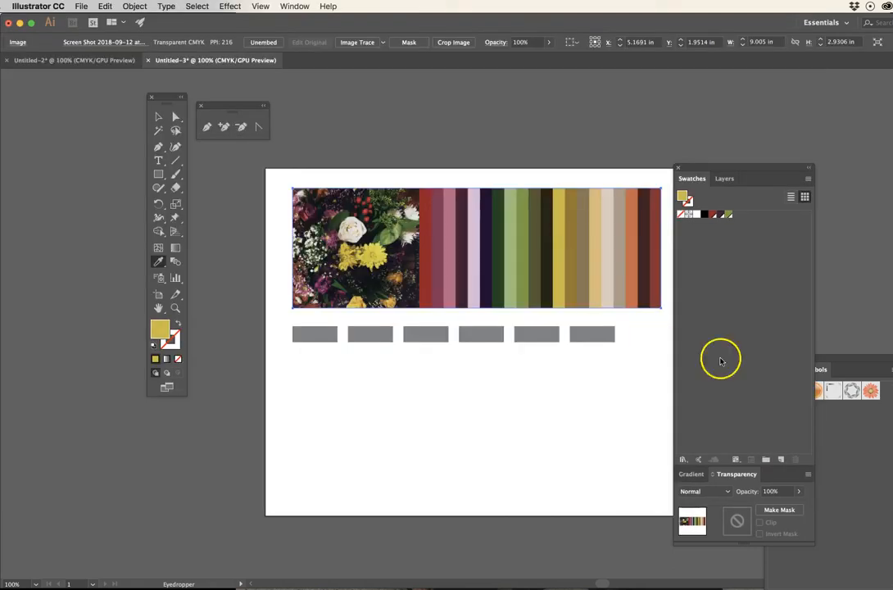
{"action": "left_click", "coordinate": [781, 459]}
{"action": "type", "text": "su"}
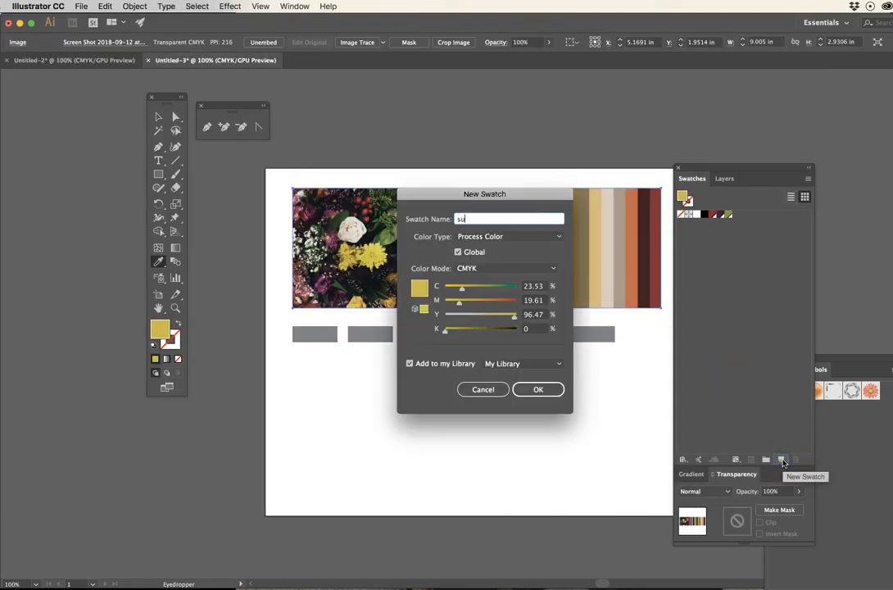
{"action": "type", "text": "nflower"}
{"action": "key", "text": "Return"}
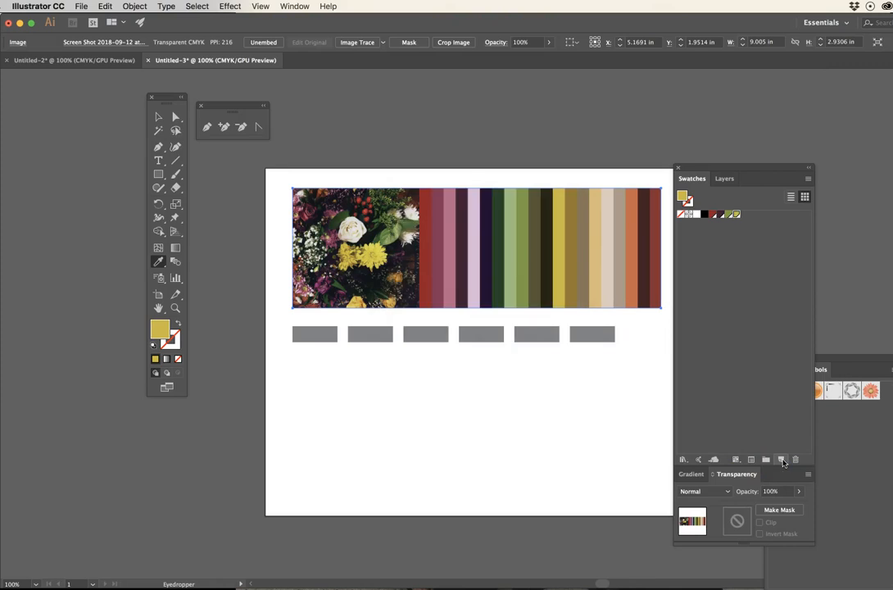
- Review the name and colour settings of the sunflower swatch in its options
{"action": "left_click", "coordinate": [741, 215]}
{"action": "left_click", "coordinate": [516, 226]}
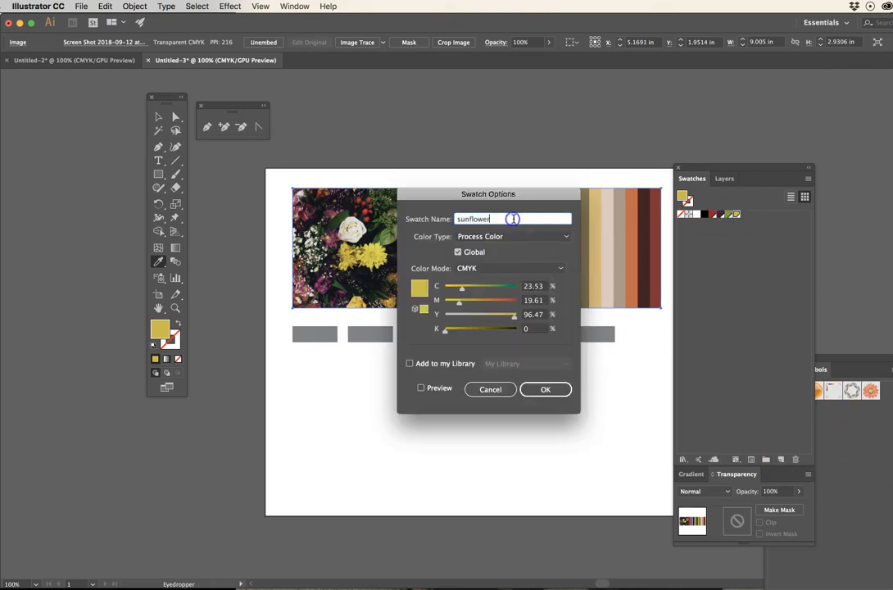
{"action": "left_click", "coordinate": [544, 389]}
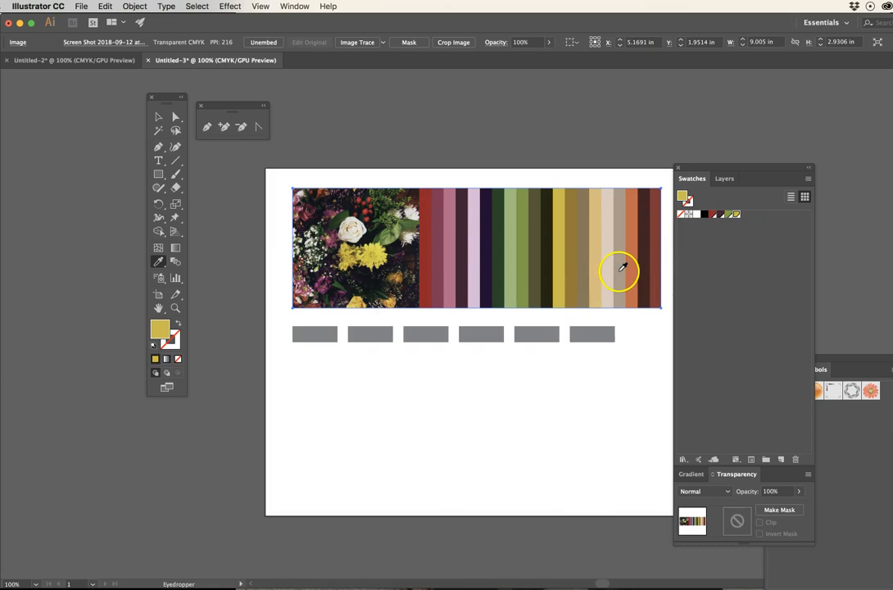
- Sample the pale beige-pink stripe and save it as a global swatch named blush
{"action": "left_click", "coordinate": [610, 269]}
{"action": "left_click", "coordinate": [781, 460]}
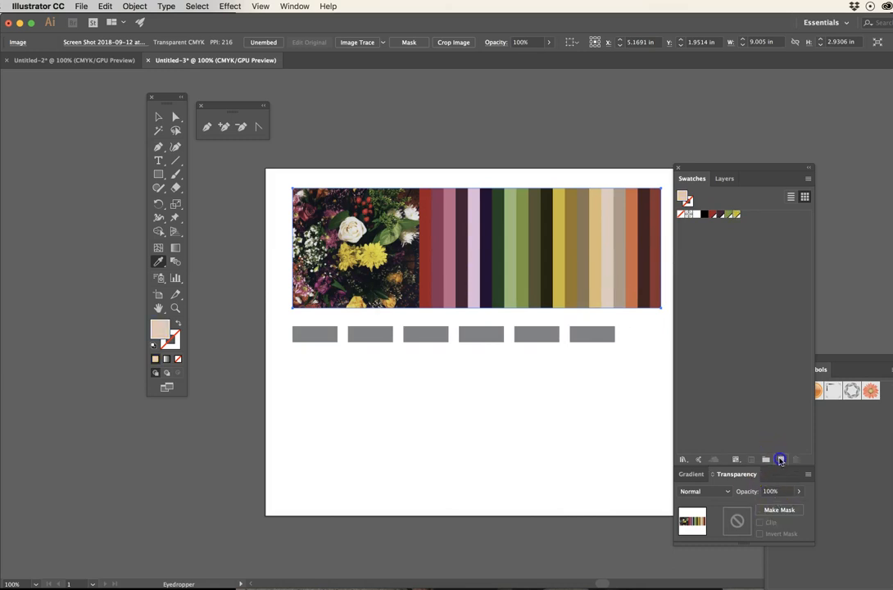
{"action": "type", "text": "pale"}
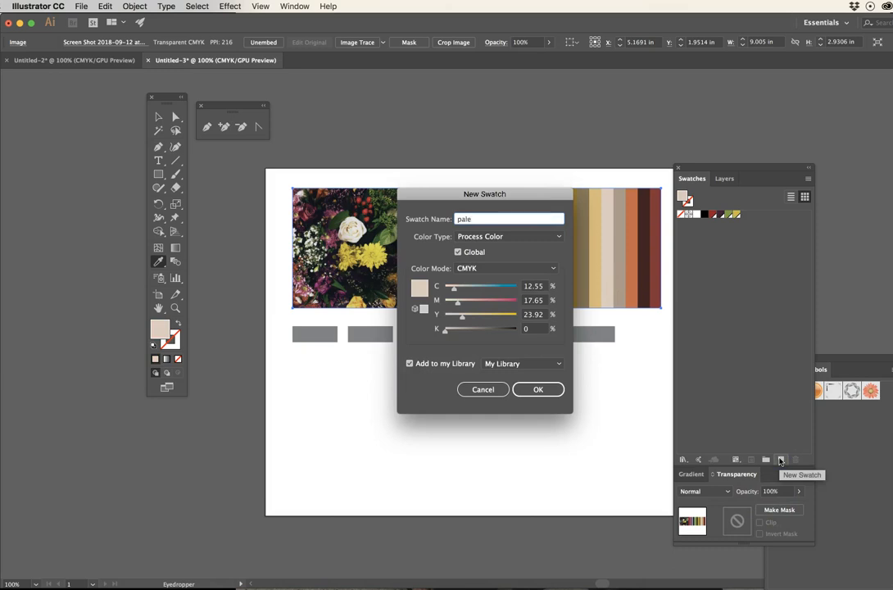
{"action": "type", "text": "blush"}
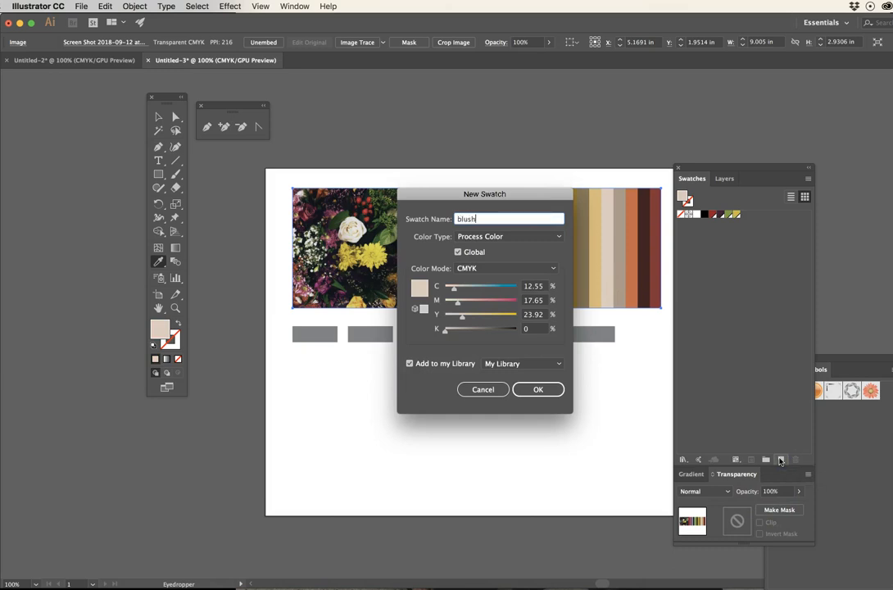
{"action": "key", "text": "Return"}
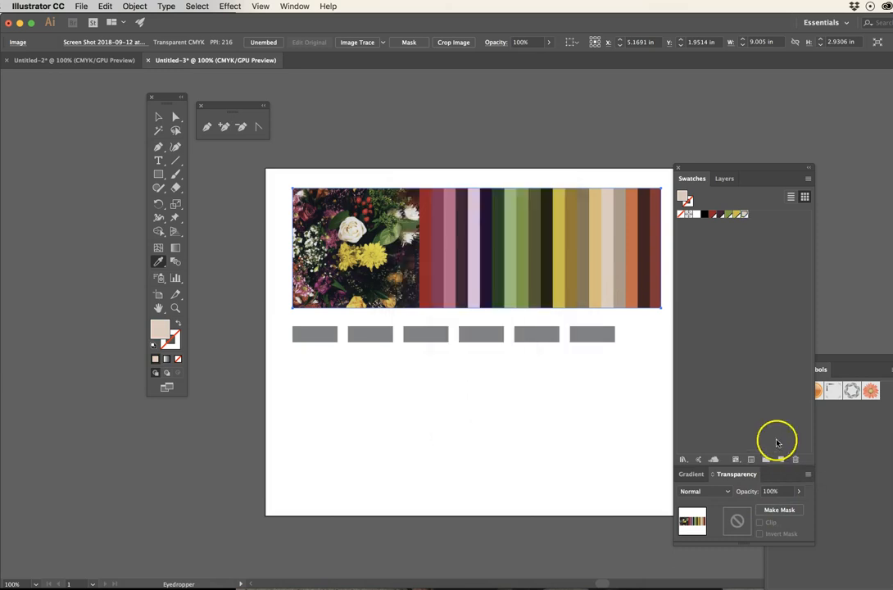
- Sample the orange stripe, save it as a global swatch named coral, and show the swatches as a list
{"action": "left_click", "coordinate": [634, 279]}
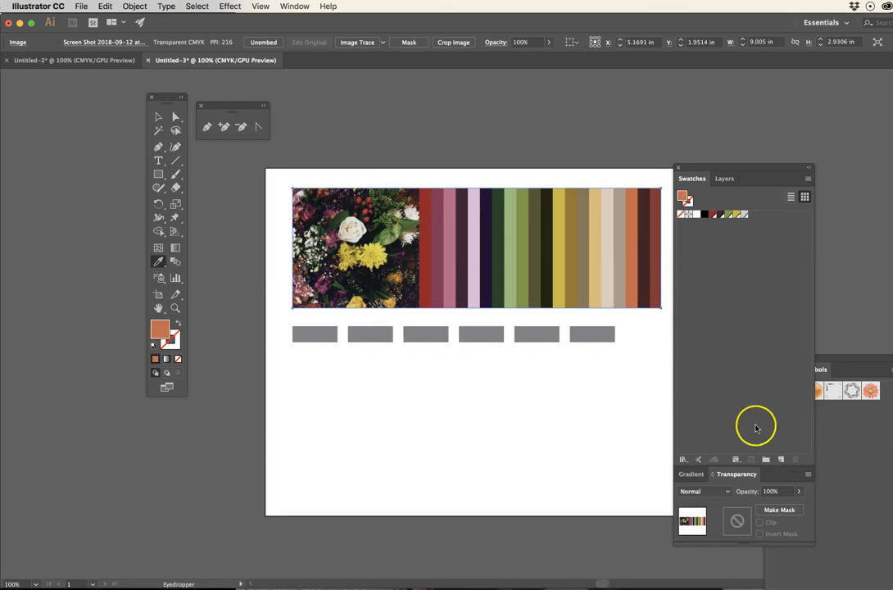
{"action": "left_click", "coordinate": [781, 459]}
{"action": "type", "text": "s"}
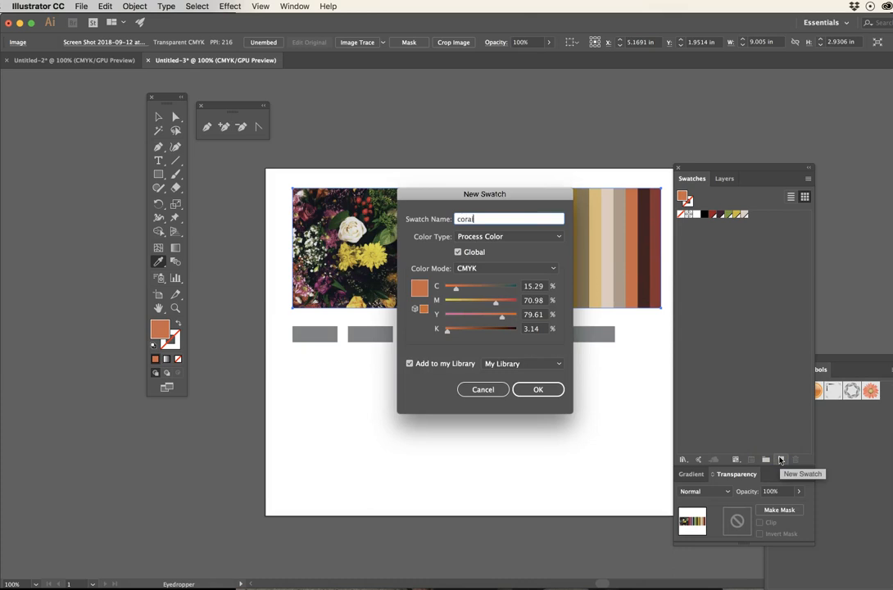
{"action": "key", "text": "Return"}
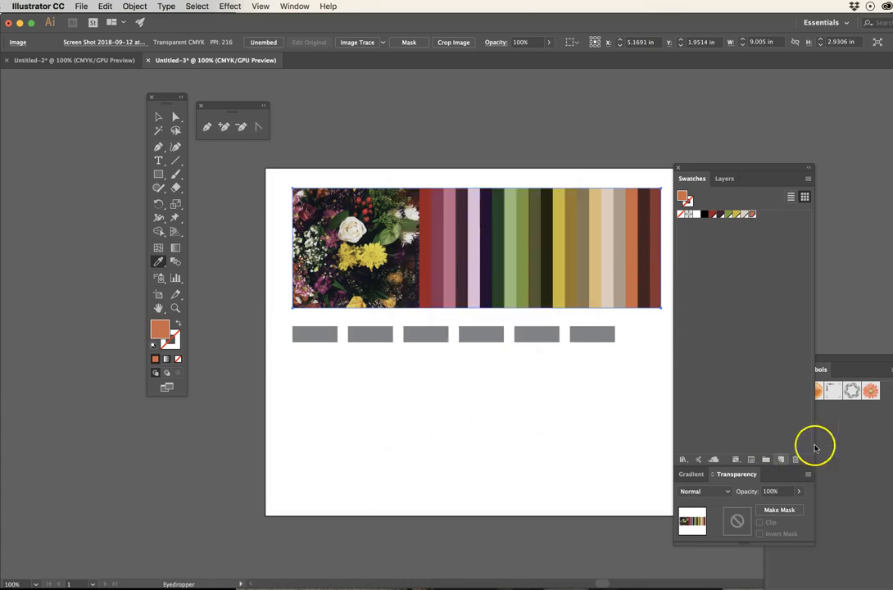
{"action": "left_click", "coordinate": [790, 197]}
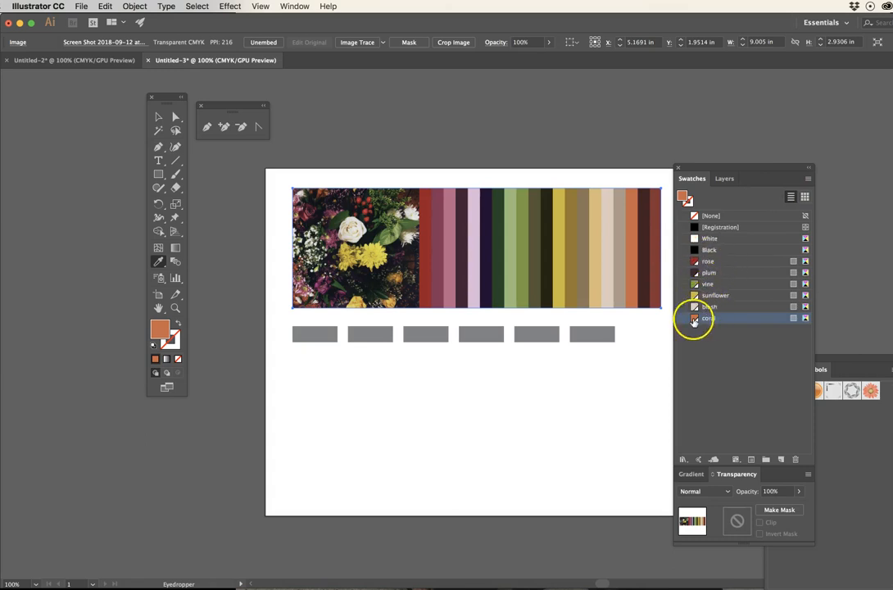
- Fill the first three grey rectangles from left to right with the rose, plum and vine swatches
{"action": "left_click", "coordinate": [154, 119]}
{"action": "left_click", "coordinate": [371, 401]}
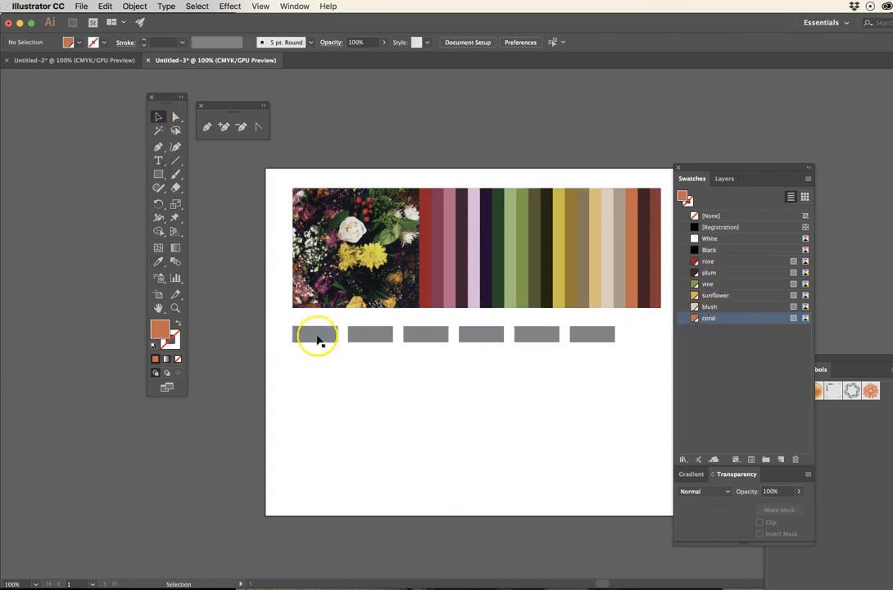
{"action": "left_click", "coordinate": [315, 333]}
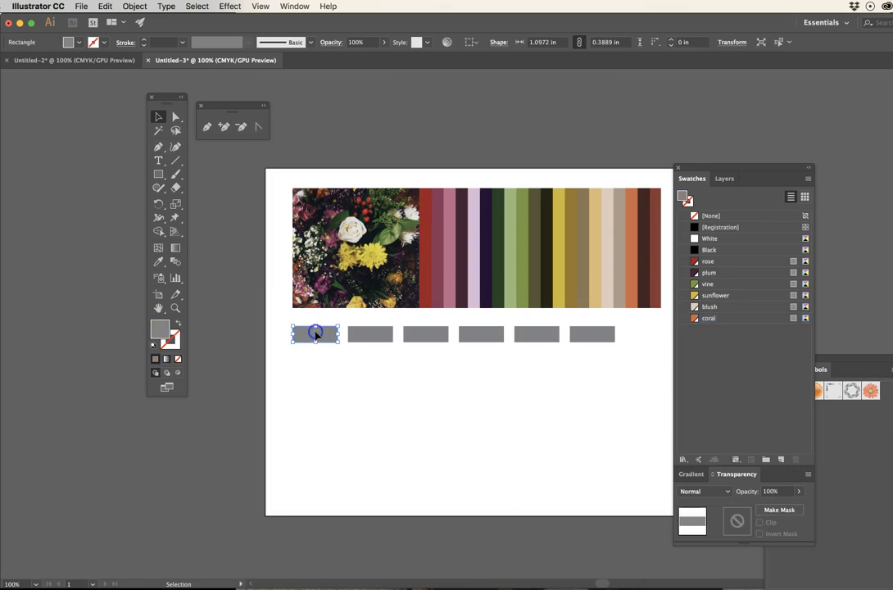
{"action": "left_click", "coordinate": [708, 261]}
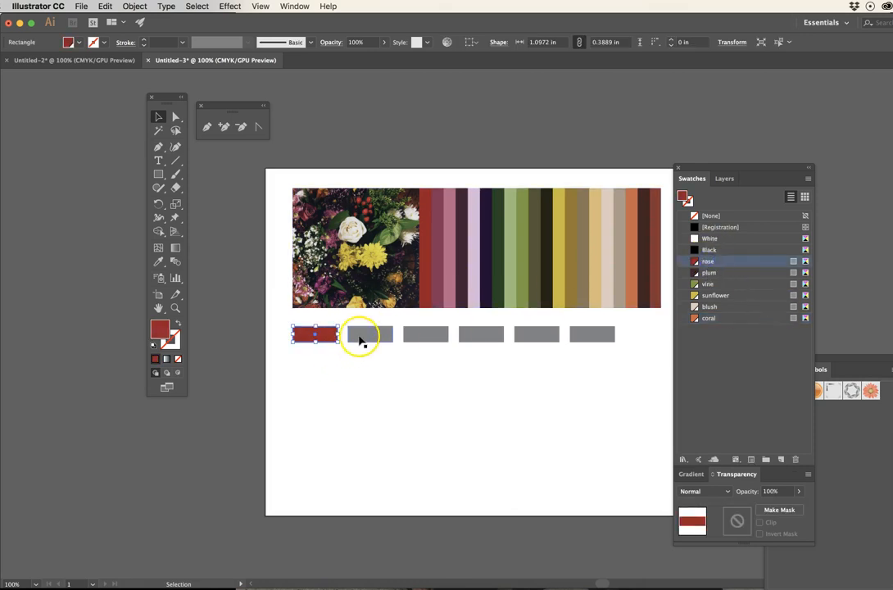
{"action": "left_click", "coordinate": [361, 340]}
{"action": "left_click", "coordinate": [709, 272]}
{"action": "left_click", "coordinate": [420, 336]}
{"action": "left_click", "coordinate": [710, 284]}
- Fill the remaining three grey rectangles with the sunflower, blush and coral swatches, and deselect
{"action": "left_click", "coordinate": [471, 338]}
{"action": "left_click", "coordinate": [710, 295]}
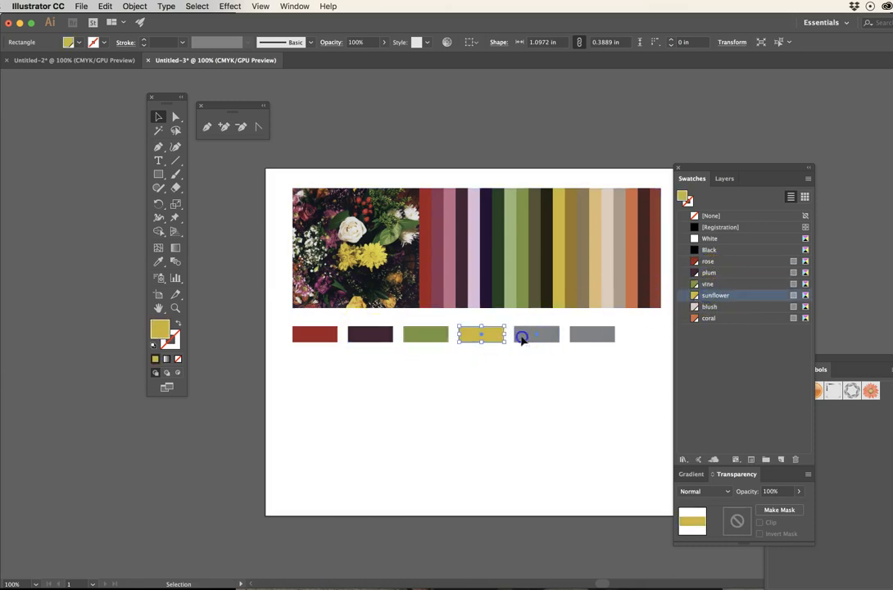
{"action": "left_click", "coordinate": [522, 338]}
{"action": "left_click", "coordinate": [709, 306]}
{"action": "left_click", "coordinate": [592, 334]}
{"action": "left_click", "coordinate": [688, 317]}
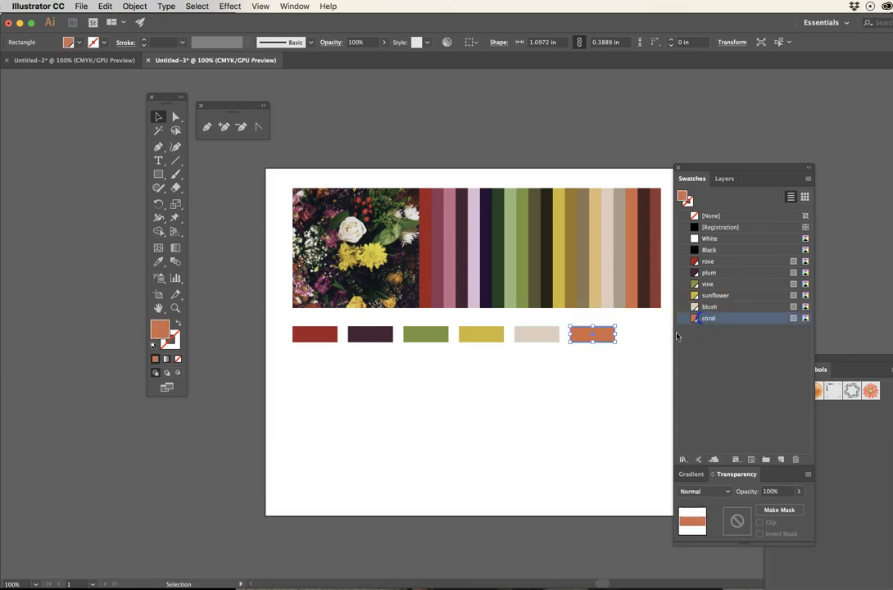
{"action": "left_click", "coordinate": [506, 404]}
- Place the flower photo IMG_2734.jpg in the document as a linked image
{"action": "left_click_drag", "start_coordinate": [517, 399], "coordinate": [498, 396]}
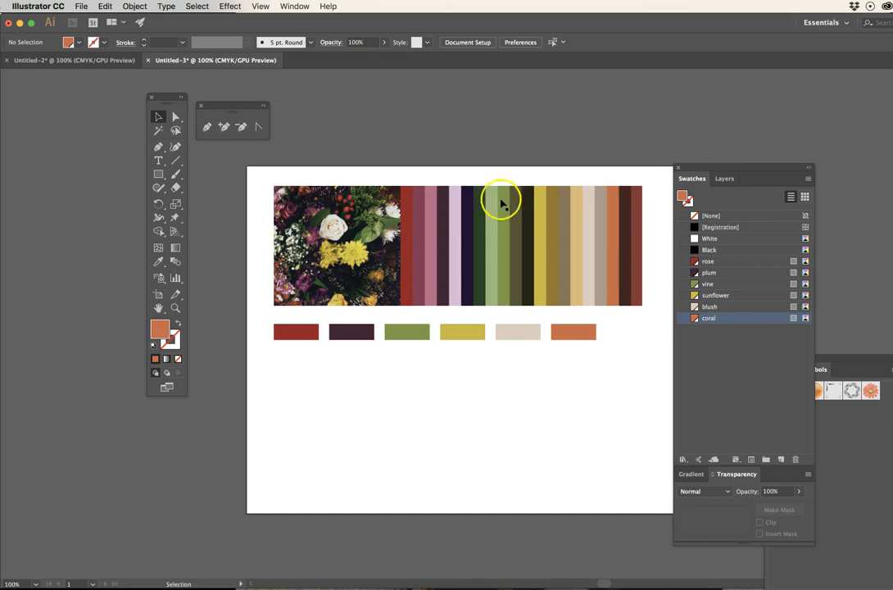
{"action": "left_click_drag", "start_coordinate": [889, 312], "coordinate": [408, 308]}
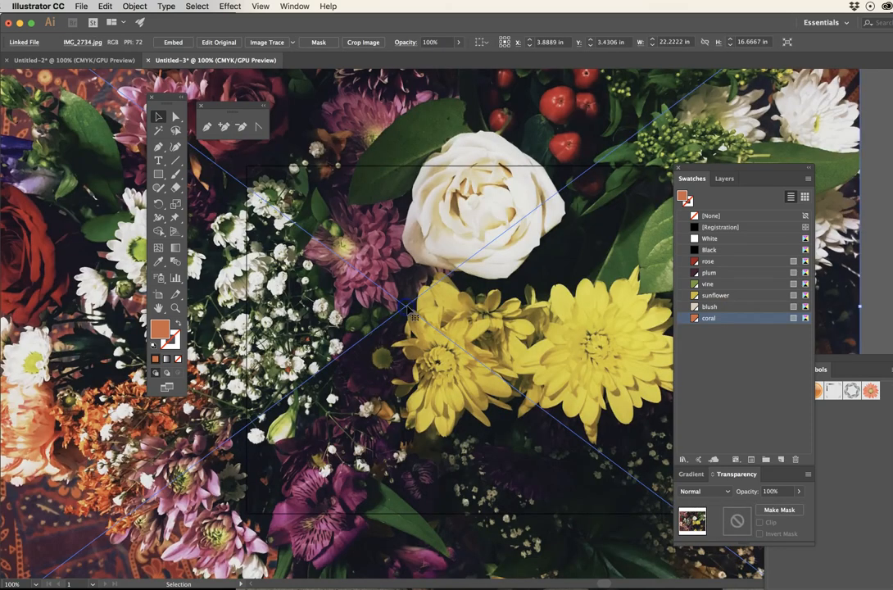
{"action": "left_click", "coordinate": [429, 304], "text": "alt+super"}
{"action": "left_click", "coordinate": [429, 308], "text": "alt+super"}
{"action": "left_click", "coordinate": [429, 307], "text": "alt+super"}
- Scale the placed photo proportionally to about 4.16 × 3.12 in and position it on the artboard below the coloured rectangles
{"action": "left_click_drag", "start_coordinate": [444, 264], "coordinate": [572, 374]}
{"action": "left_click", "coordinate": [559, 367], "text": "super"}
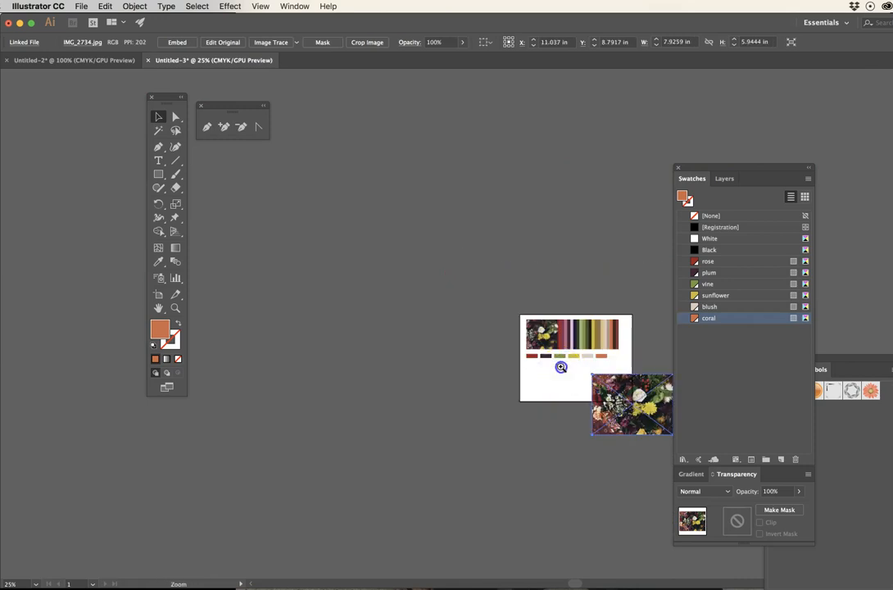
{"action": "left_click", "coordinate": [559, 367], "text": "super"}
{"action": "left_click_drag", "start_coordinate": [425, 296], "coordinate": [444, 352]}
{"action": "left_click_drag", "start_coordinate": [605, 331], "coordinate": [527, 382]}
{"action": "left_click_drag", "start_coordinate": [502, 400], "coordinate": [417, 332]}
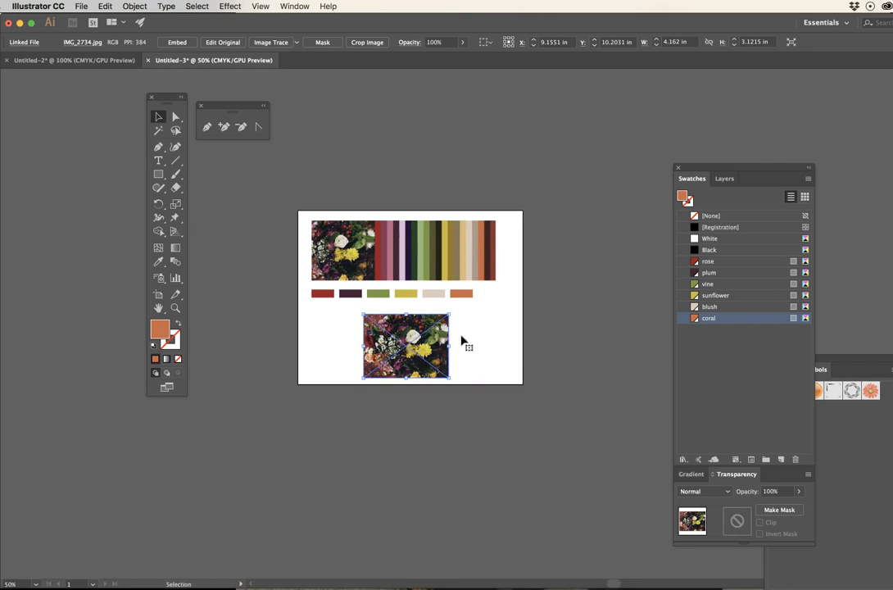
- Delete the striped palette image and move the flower photo into its place above the row of coloured rectangles
{"action": "left_click", "coordinate": [420, 234]}
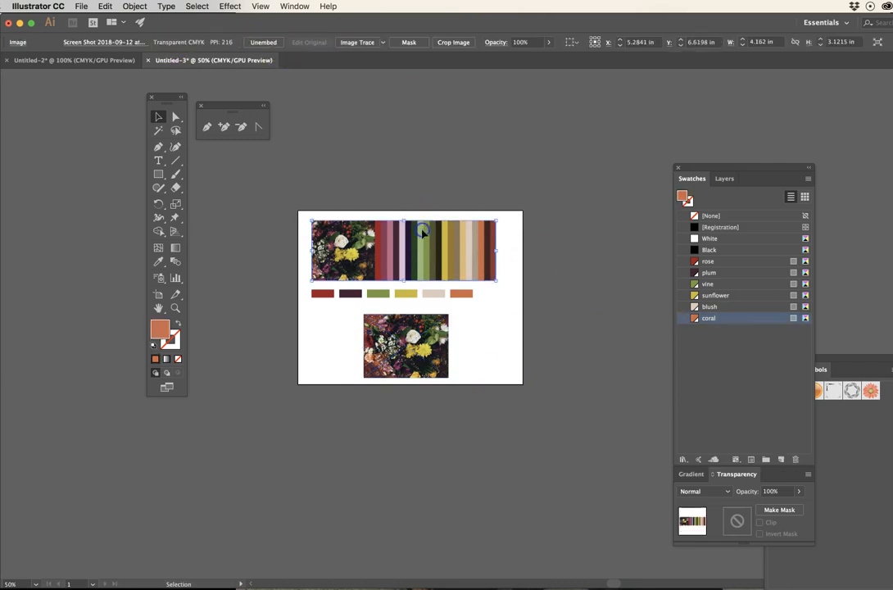
{"action": "key", "text": "Delete"}
{"action": "left_click_drag", "start_coordinate": [399, 334], "coordinate": [349, 239]}
{"action": "left_click", "coordinate": [458, 240]}
{"action": "scroll", "coordinate": [415, 309], "scroll_direction": "up", "scroll_amount": 3}
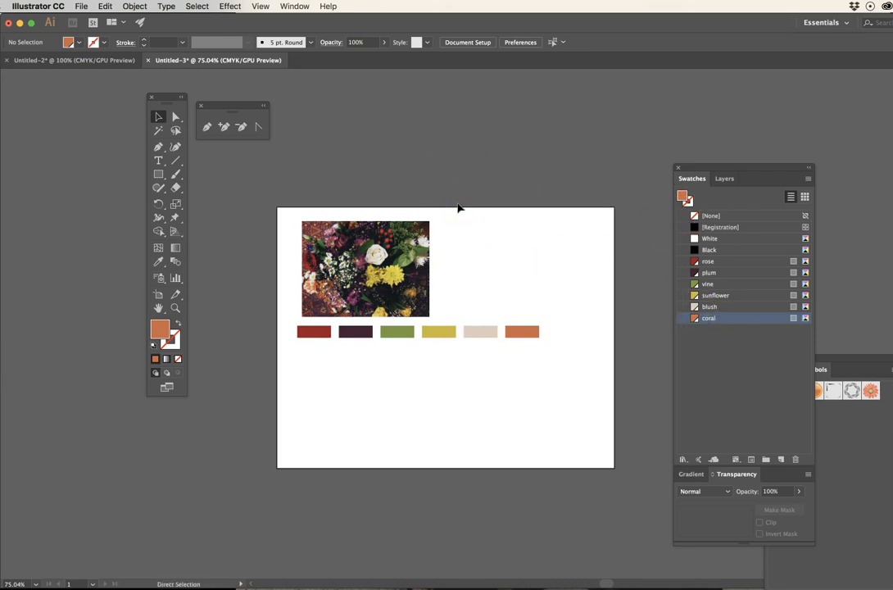
- Save the document to the Desktop as Spring Palette.ai in Adobe Illustrator format with the Illustrator CC version and default options
{"action": "key", "text": "super+s"}
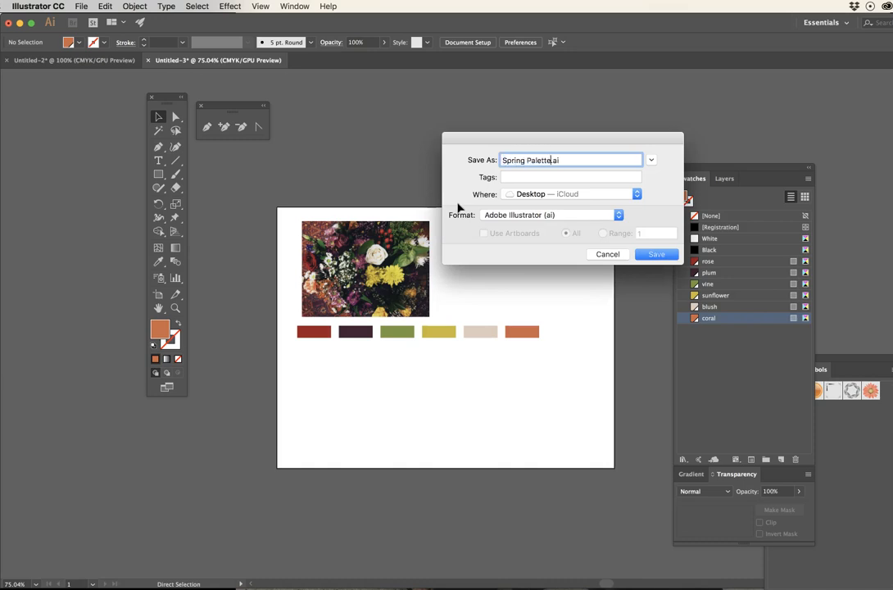
{"action": "left_click", "coordinate": [660, 253]}
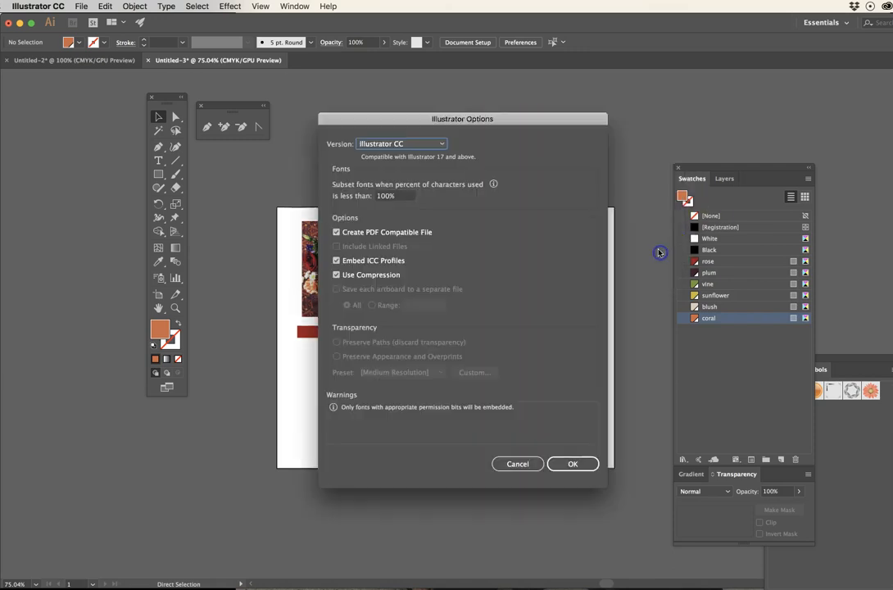
{"action": "left_click", "coordinate": [577, 463]}
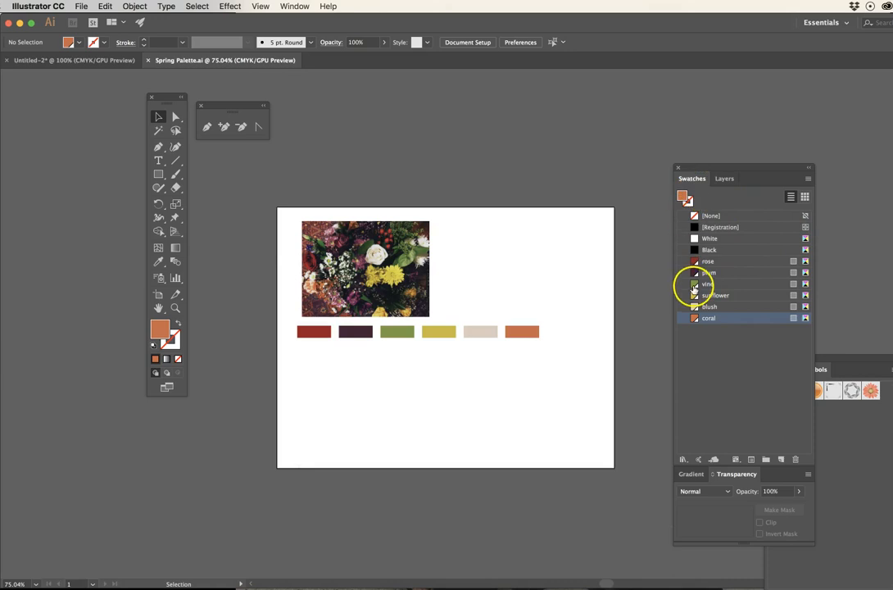
- Save the document's swatches as an ASE swatch library named Spring Palette on the Desktop, accepting the gradient and pattern warning
{"action": "left_click_drag", "start_coordinate": [702, 165], "coordinate": [662, 163]}
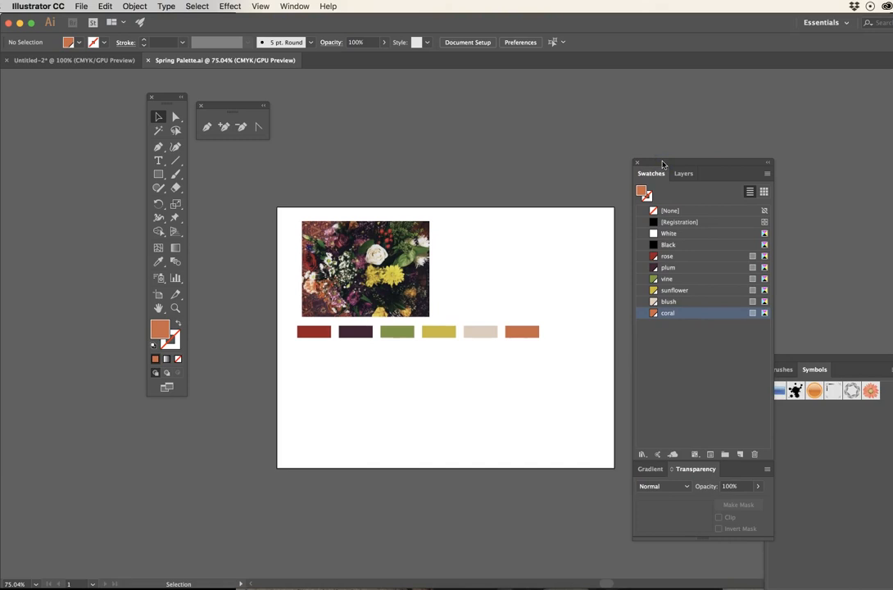
{"action": "left_click", "coordinate": [765, 176]}
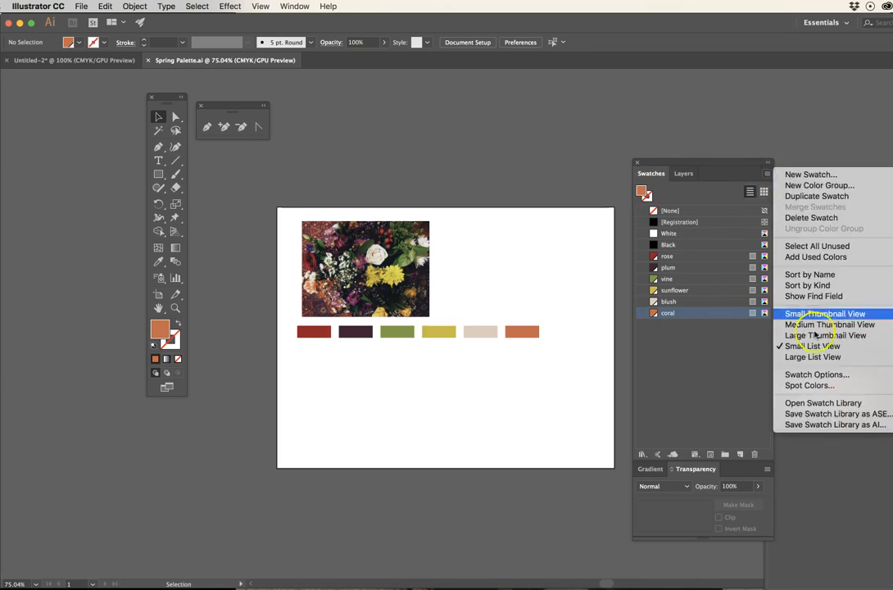
{"action": "left_click", "coordinate": [829, 416]}
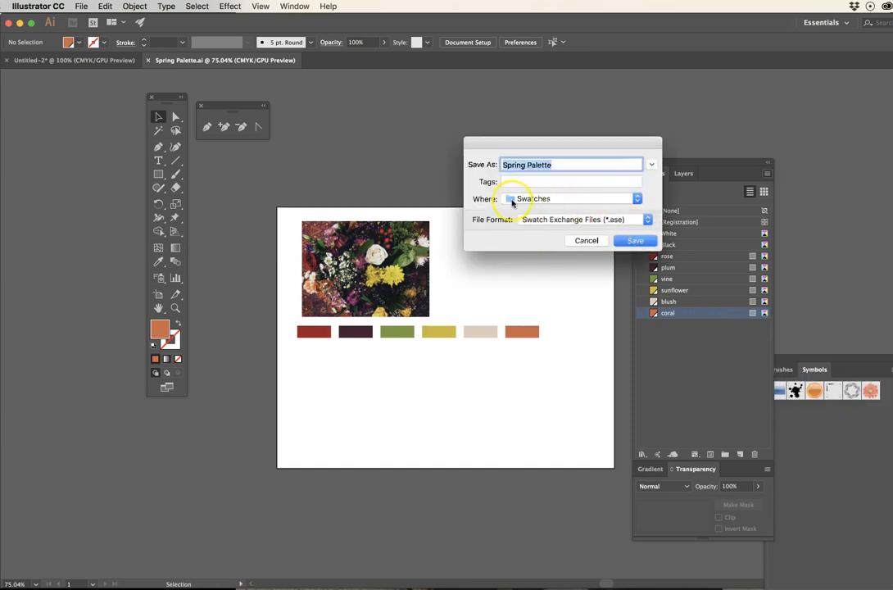
{"action": "left_click", "coordinate": [555, 199]}
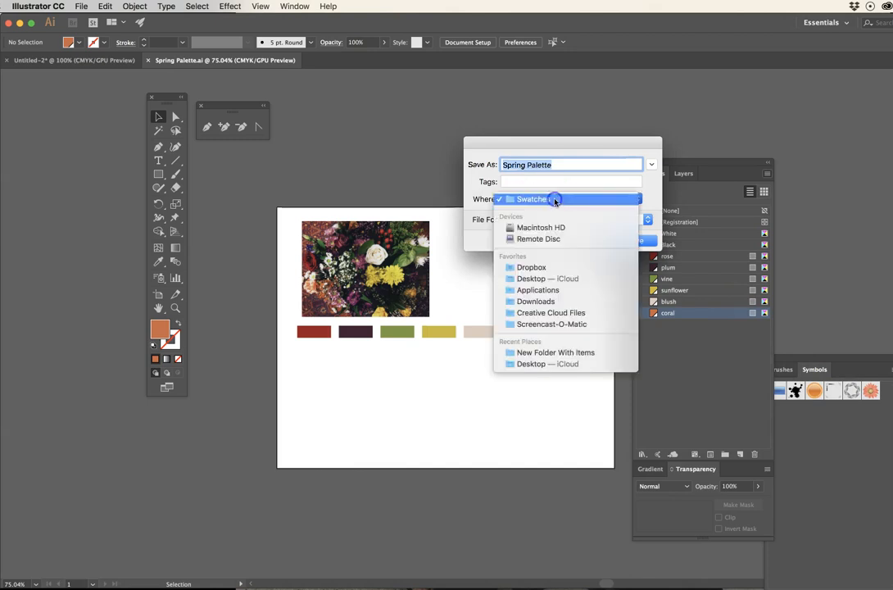
{"action": "left_click", "coordinate": [536, 279]}
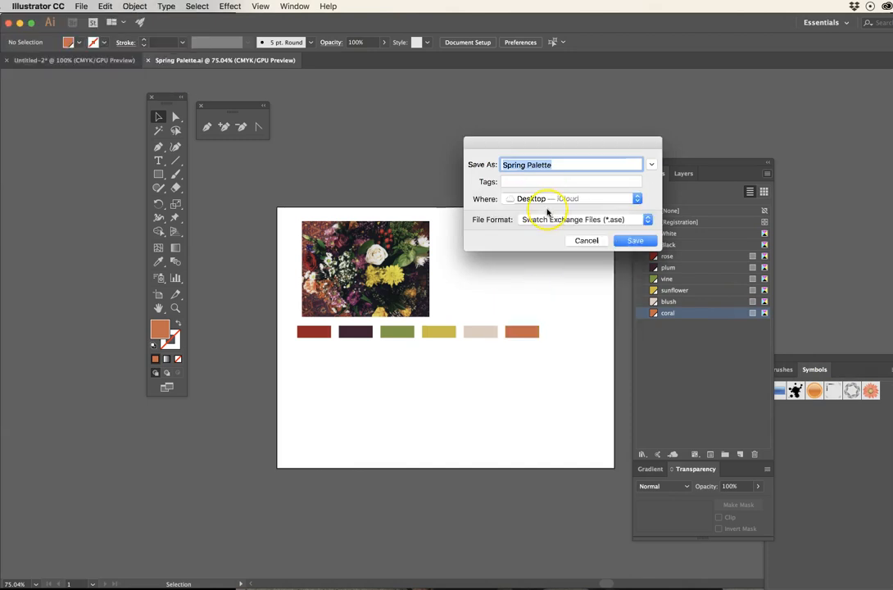
{"action": "left_click", "coordinate": [638, 241]}
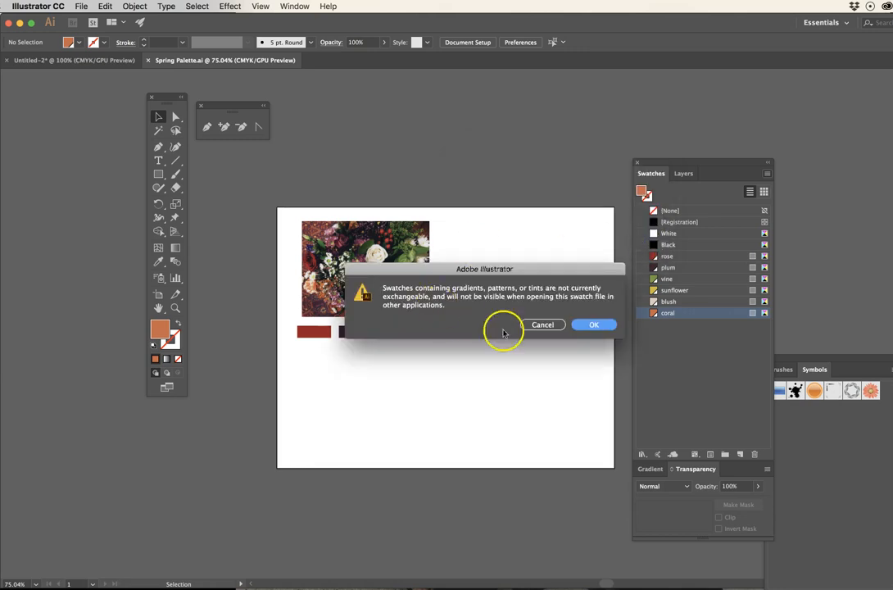
{"action": "left_click", "coordinate": [598, 324]}
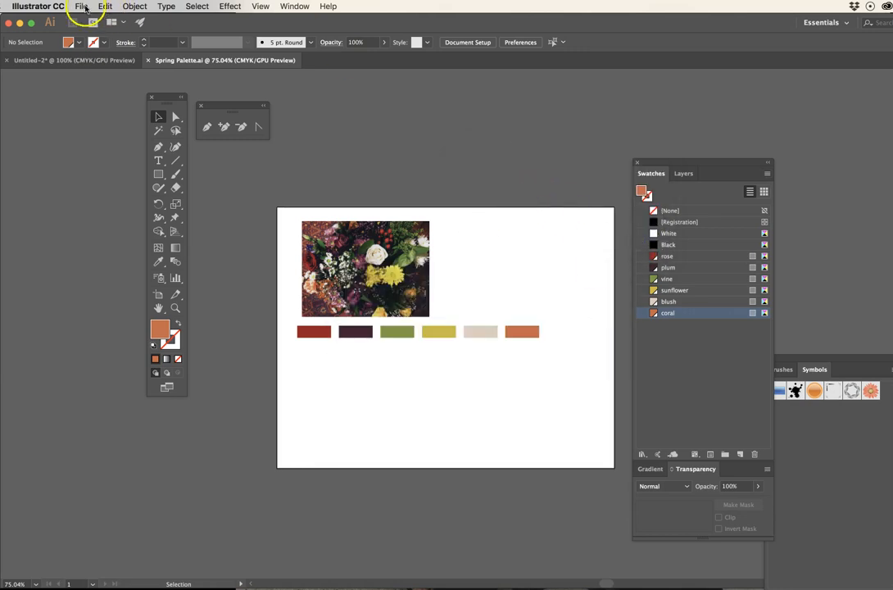
{"action": "left_click", "coordinate": [766, 174]}
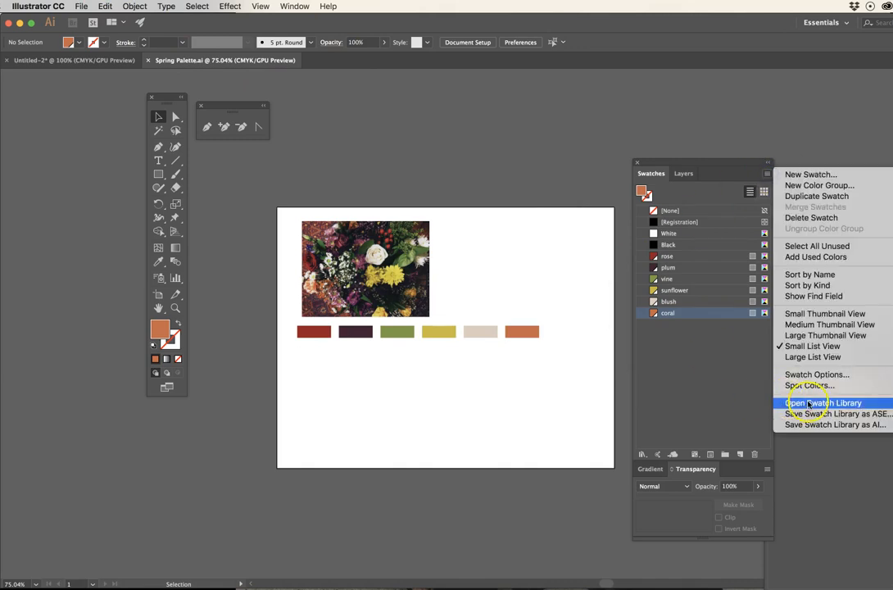
{"action": "left_click", "coordinate": [738, 386]}
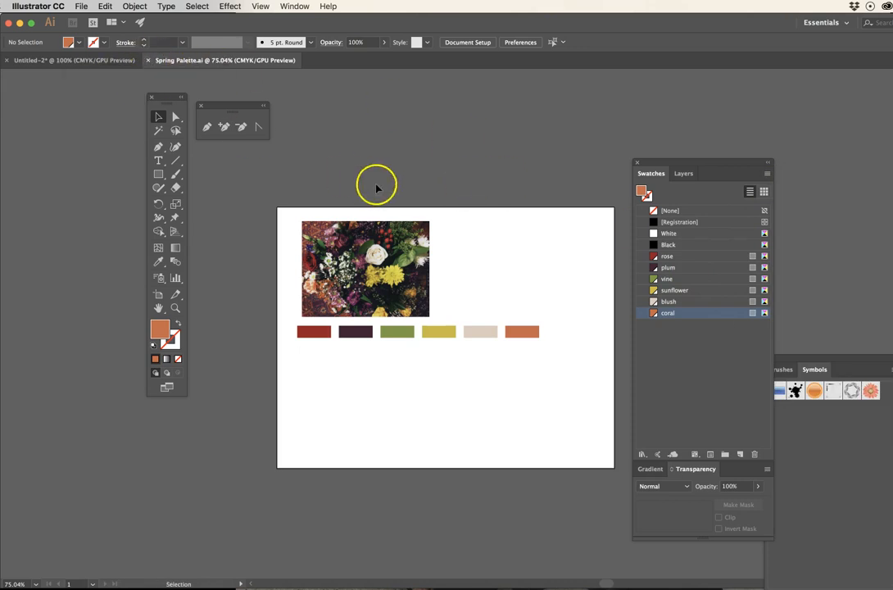
- Close the Spring Palette document and create a new blank document
{"action": "left_click", "coordinate": [148, 60]}
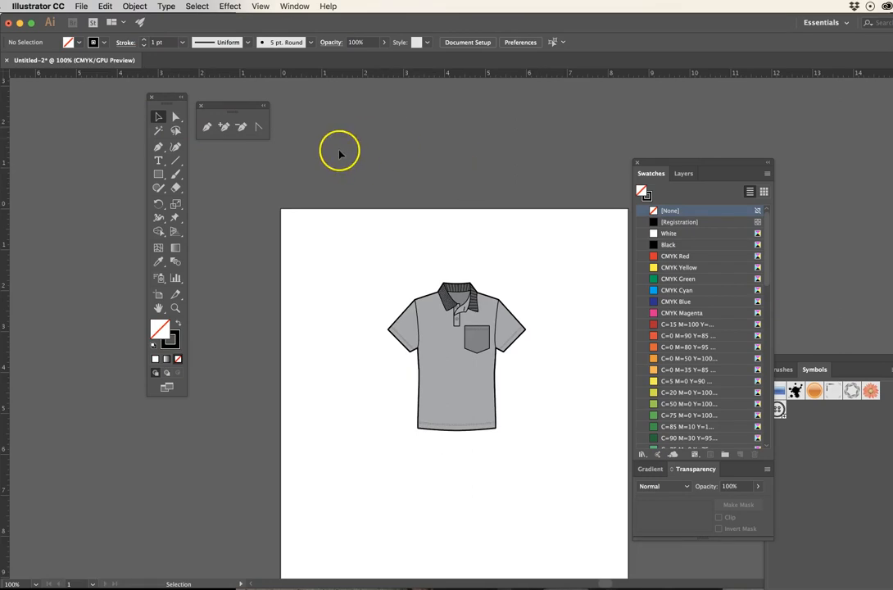
{"action": "left_click", "coordinate": [81, 7]}
{"action": "left_click", "coordinate": [90, 15]}
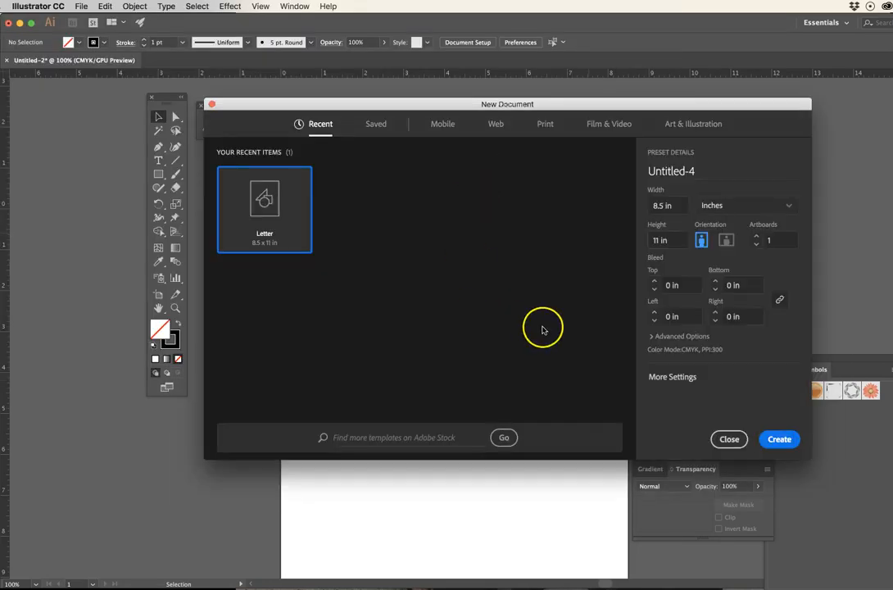
{"action": "left_click", "coordinate": [779, 440]}
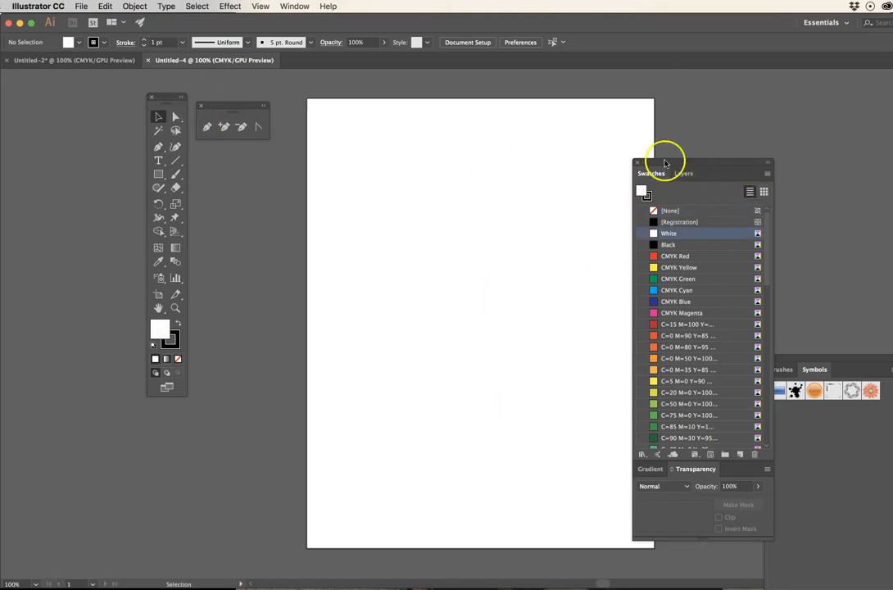
- Move the Swatches panel higher, then detach the Gradient and Transparency panels from beneath it and close them
{"action": "left_click_drag", "start_coordinate": [653, 177], "coordinate": [655, 137]}
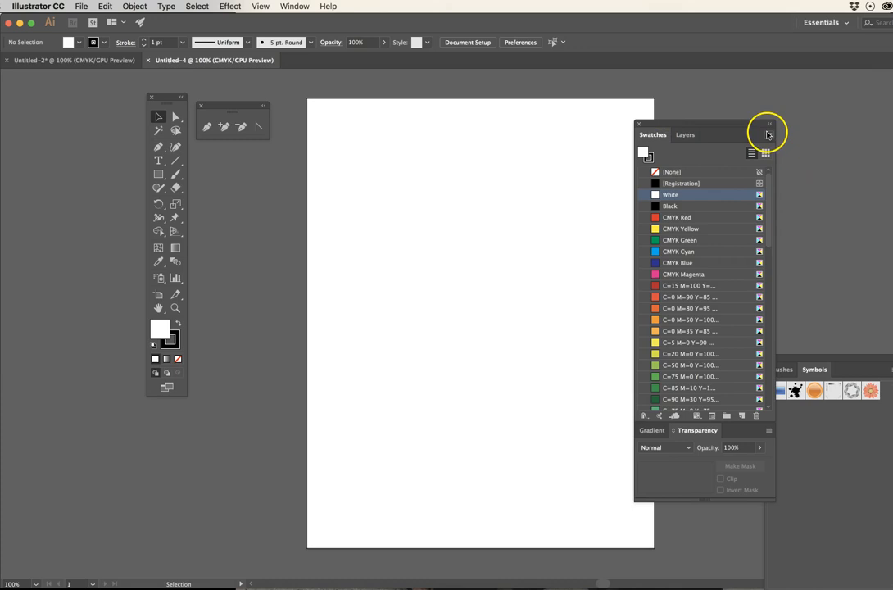
{"action": "left_click_drag", "start_coordinate": [691, 432], "coordinate": [522, 420]}
{"action": "left_click_drag", "start_coordinate": [662, 430], "coordinate": [508, 426]}
{"action": "left_click", "coordinate": [468, 409]}
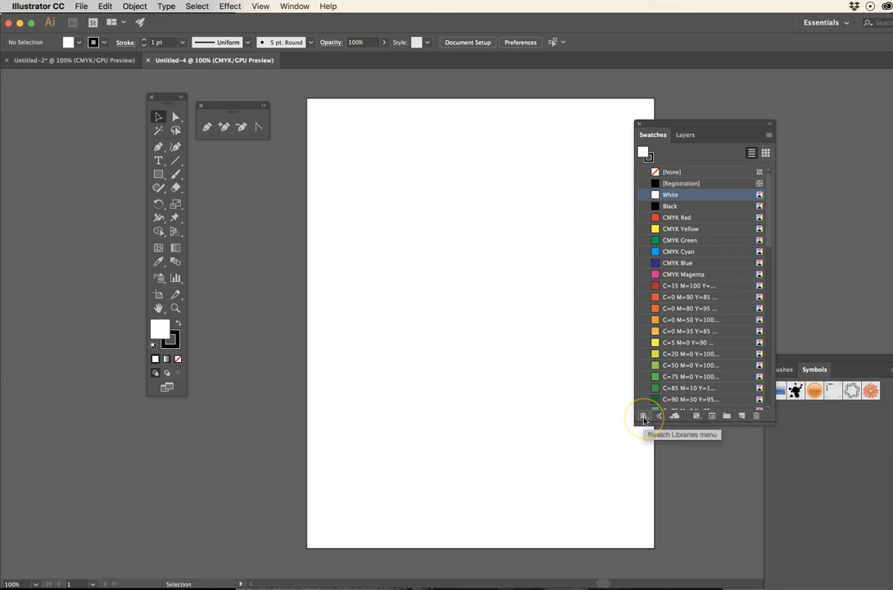
{"action": "left_click", "coordinate": [768, 135]}
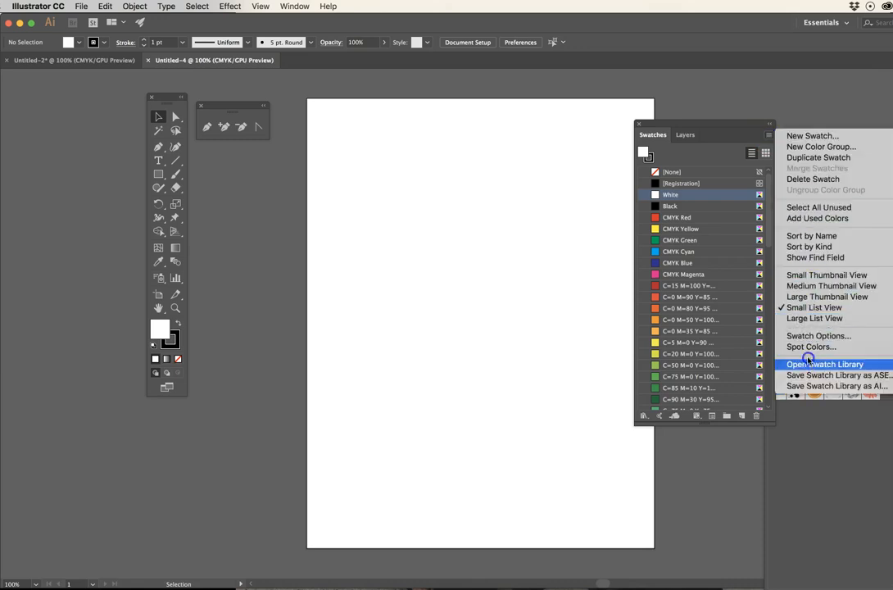
{"action": "left_click", "coordinate": [716, 133]}
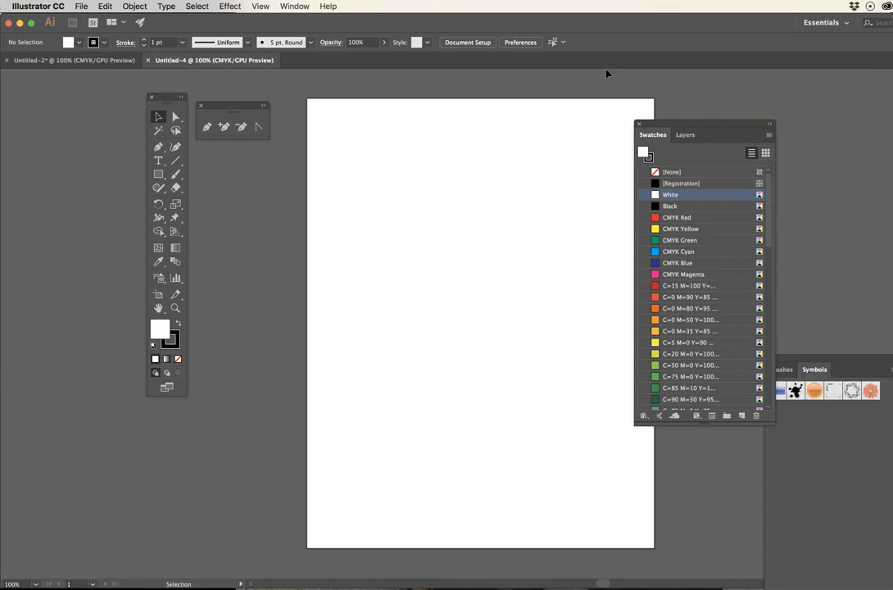
{"action": "left_click", "coordinate": [297, 6]}
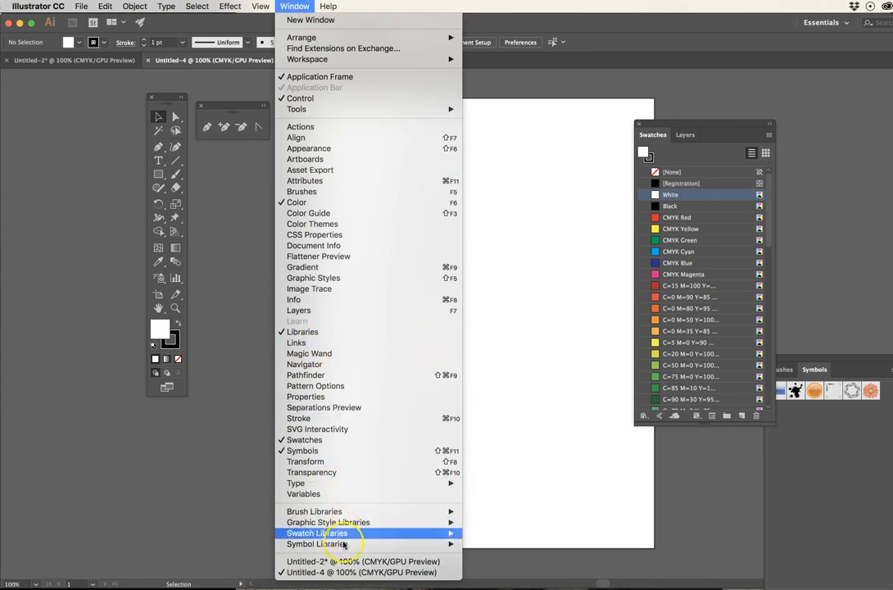
{"action": "mouse_move", "coordinate": [373, 533]}
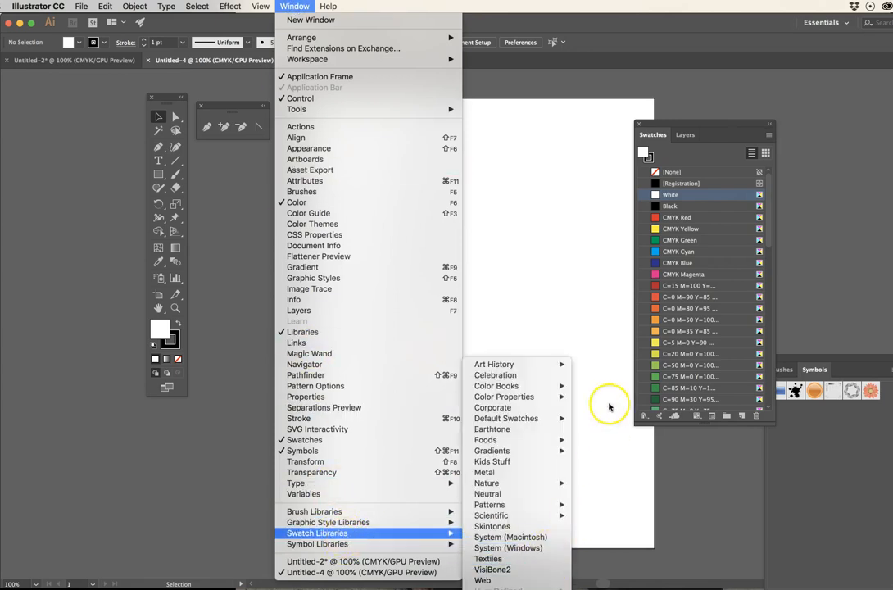
{"action": "left_click", "coordinate": [665, 115]}
{"action": "left_click", "coordinate": [768, 134]}
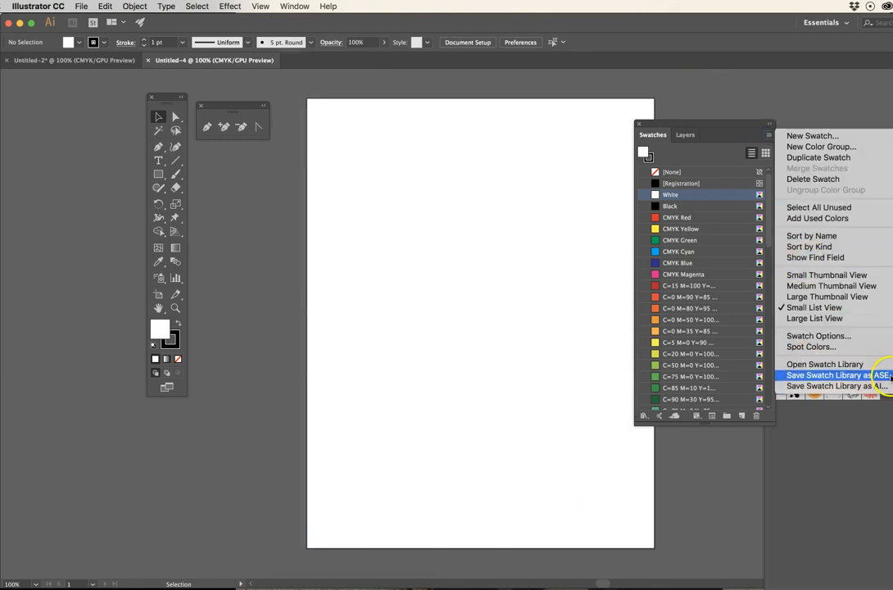
- Load the swatch library Spring Palette.ase from the Desktop into the new document
{"action": "left_click", "coordinate": [644, 416]}
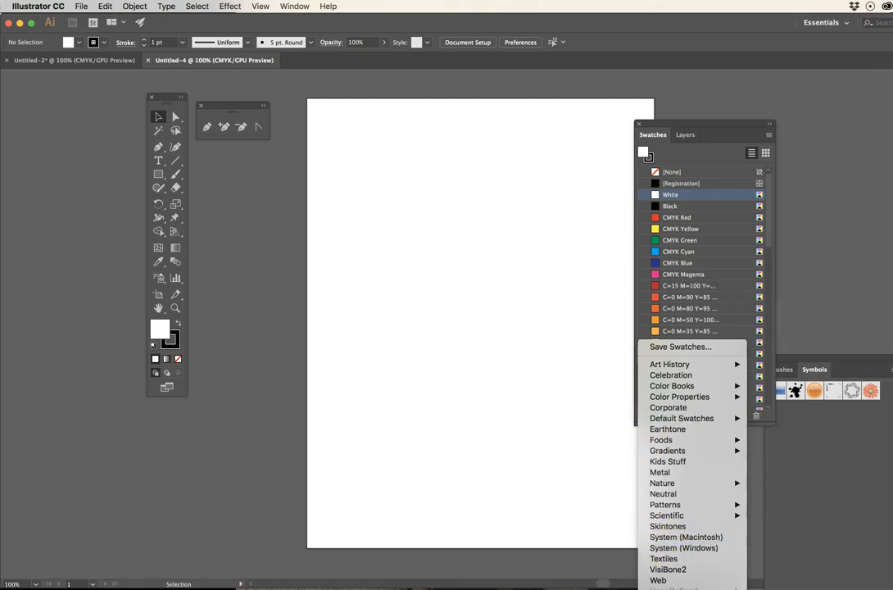
{"action": "left_click", "coordinate": [683, 554]}
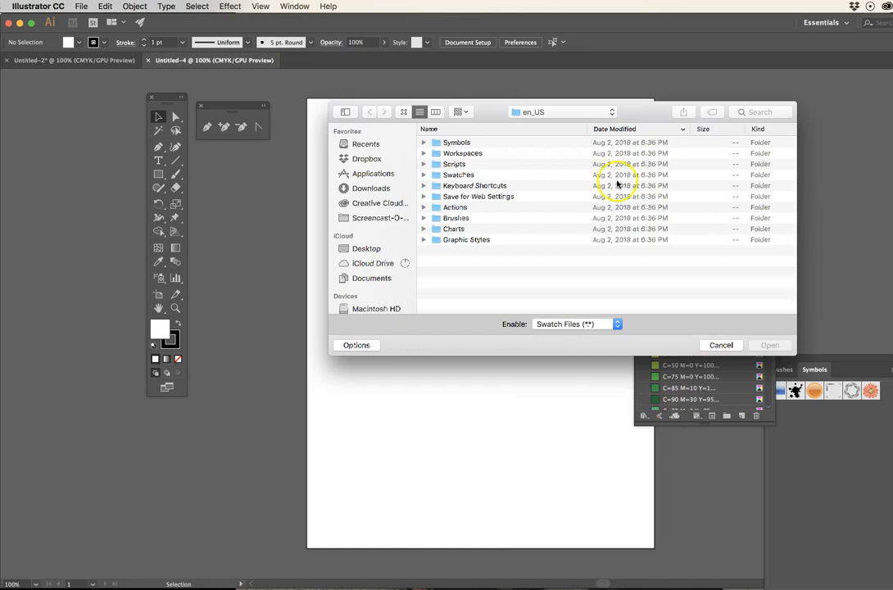
{"action": "left_click", "coordinate": [357, 249]}
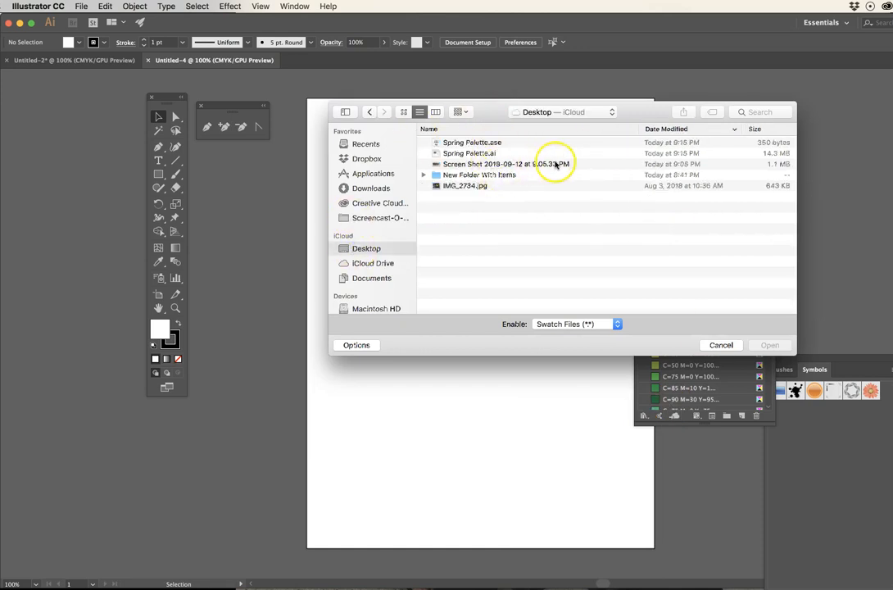
{"action": "left_click", "coordinate": [481, 144]}
{"action": "left_click", "coordinate": [777, 344]}
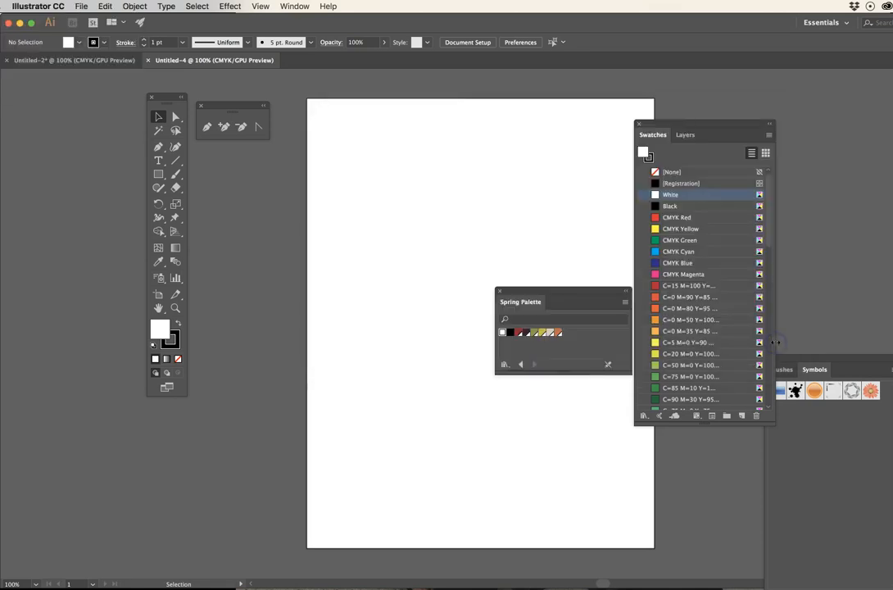
- Enlarge the Spring Palette panel, try docking it above the Swatches panel, and detach it again to float beside it
{"action": "left_click_drag", "start_coordinate": [548, 293], "coordinate": [444, 234]}
{"action": "left_click_drag", "start_coordinate": [530, 318], "coordinate": [588, 361]}
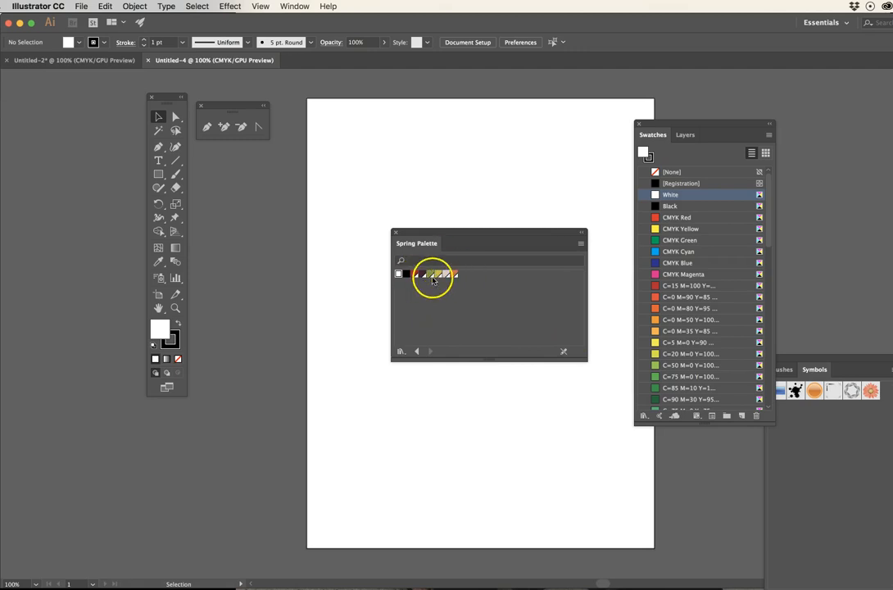
{"action": "left_click_drag", "start_coordinate": [443, 234], "coordinate": [696, 123]}
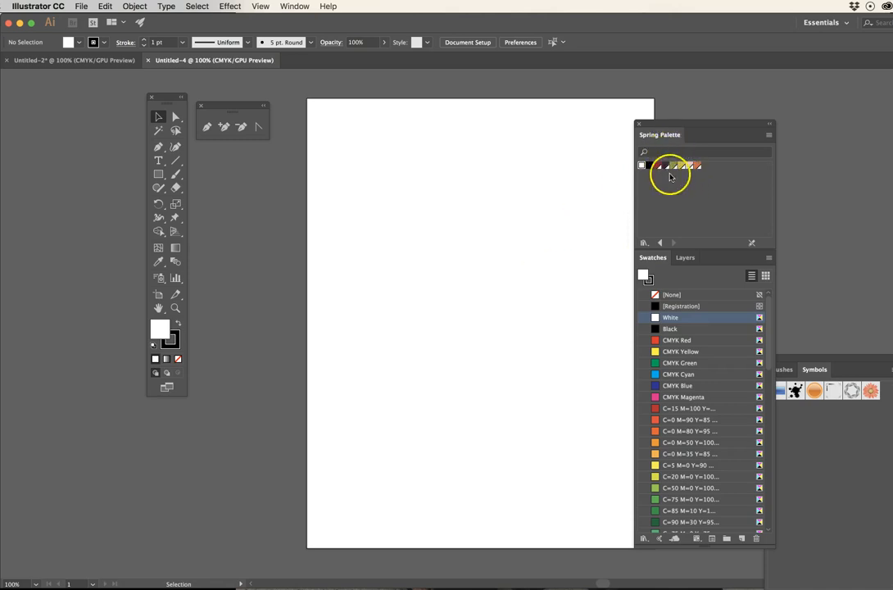
{"action": "left_click_drag", "start_coordinate": [654, 136], "coordinate": [501, 124]}
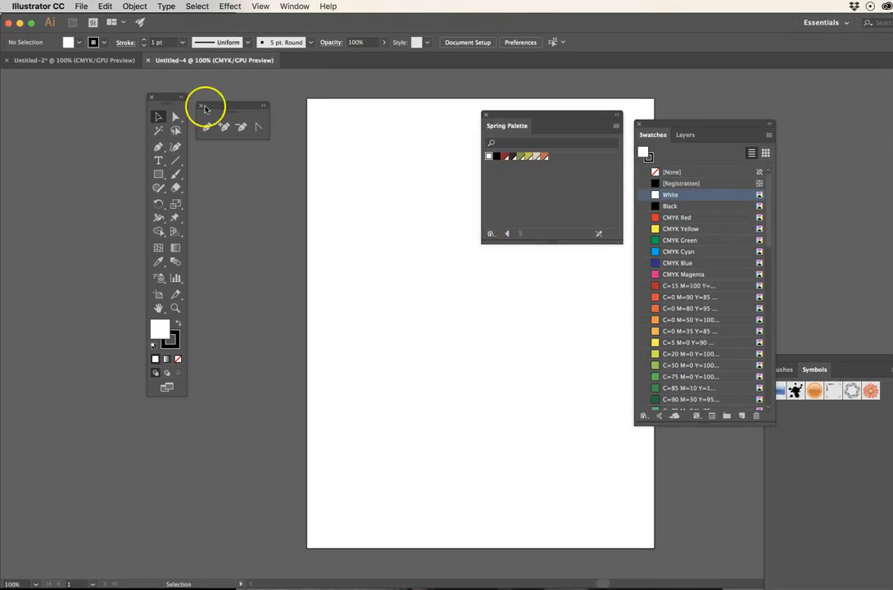
- Switch to the polo shirt document and check the Spring Palette library's swatches there
{"action": "left_click", "coordinate": [106, 62]}
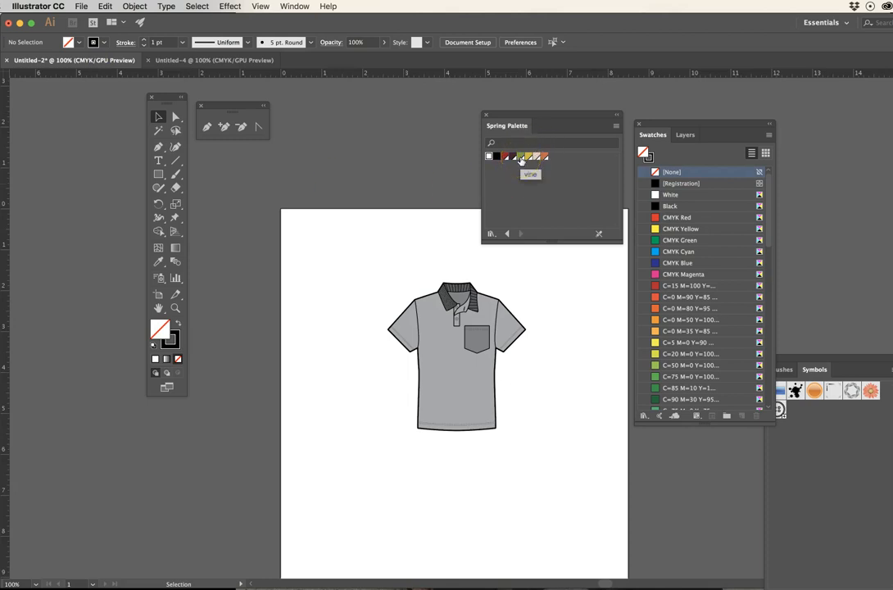
{"action": "left_click", "coordinate": [598, 235]}
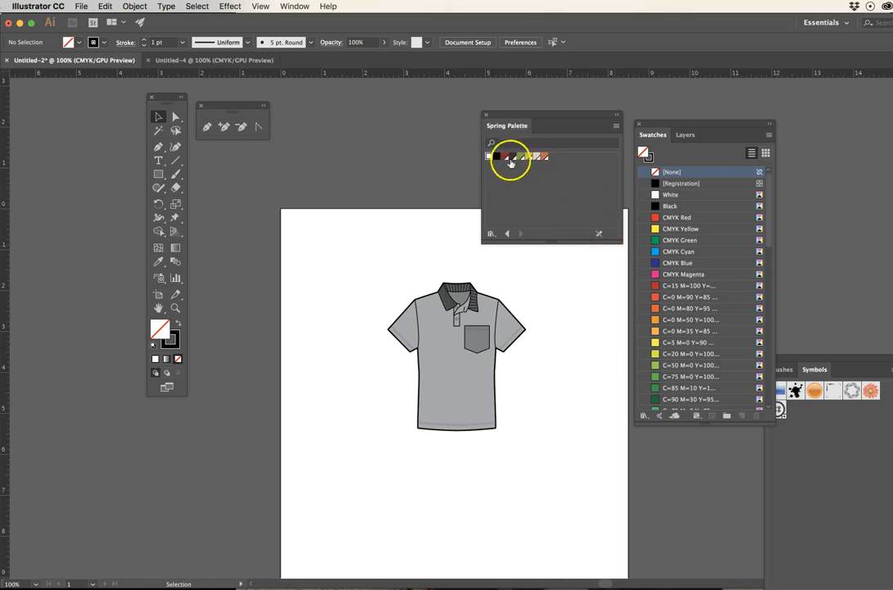
- Reopen Spring Palette.ai from the recently used files
{"action": "left_click", "coordinate": [81, 6]}
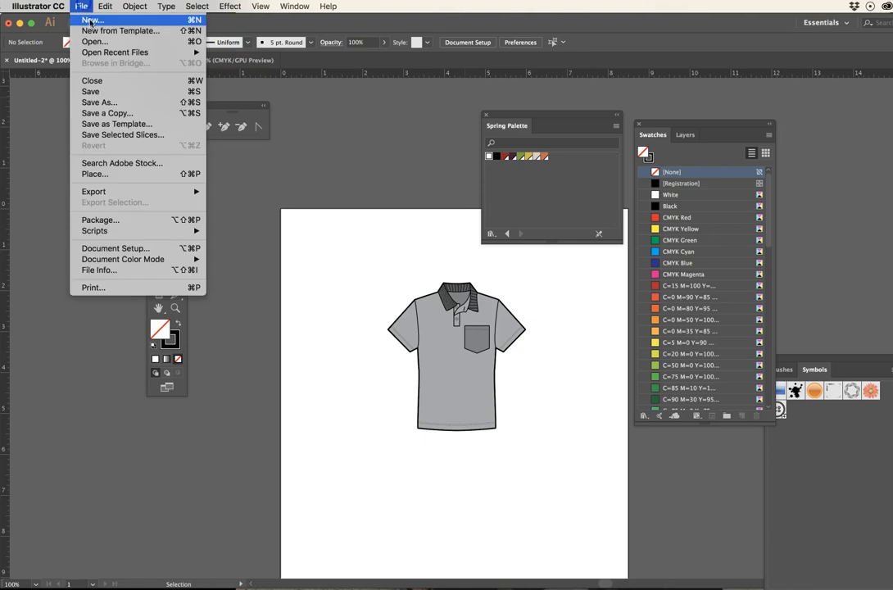
{"action": "mouse_move", "coordinate": [120, 52]}
{"action": "left_click", "coordinate": [259, 51]}
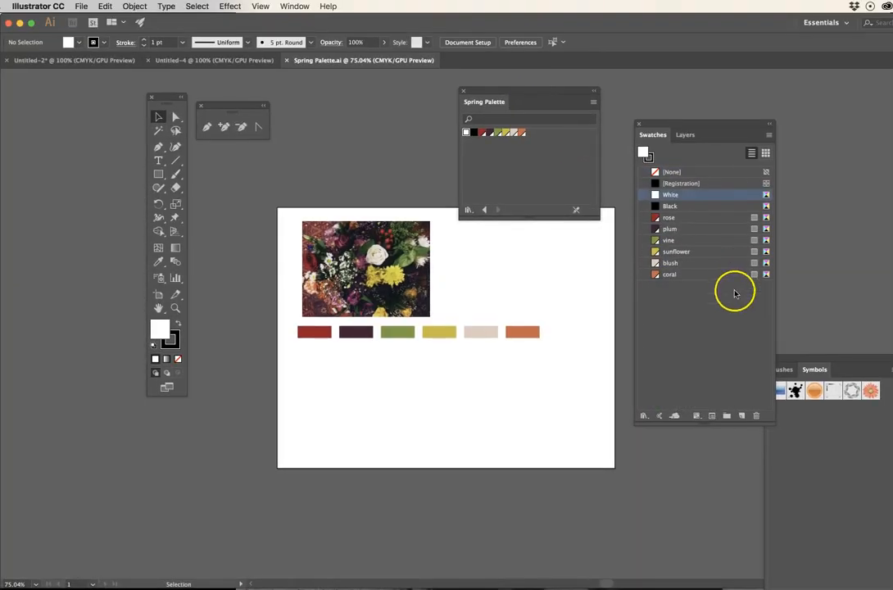
- Make the sunflower swatch the current fill and close the floating Spring Palette library
{"action": "left_click", "coordinate": [668, 253]}
{"action": "left_click", "coordinate": [738, 254]}
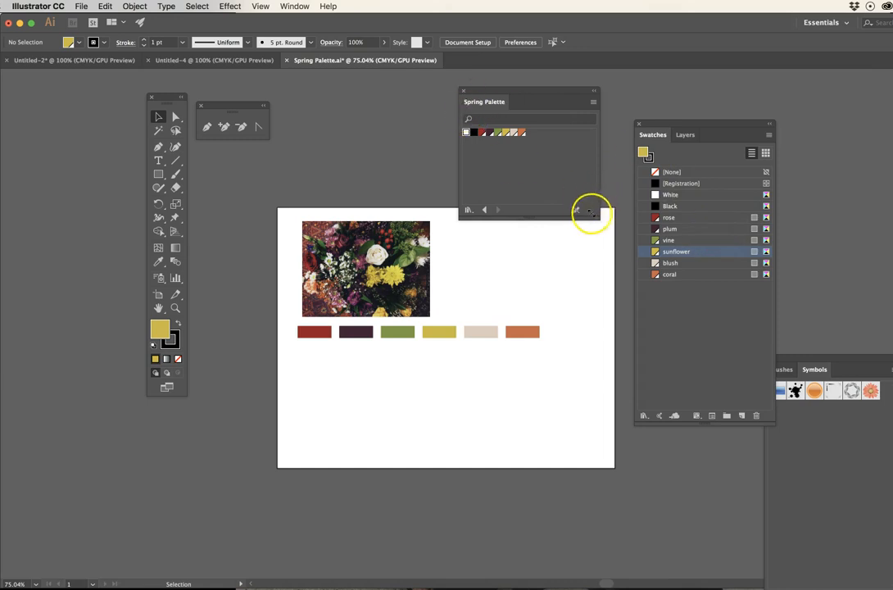
{"action": "left_click", "coordinate": [463, 92]}
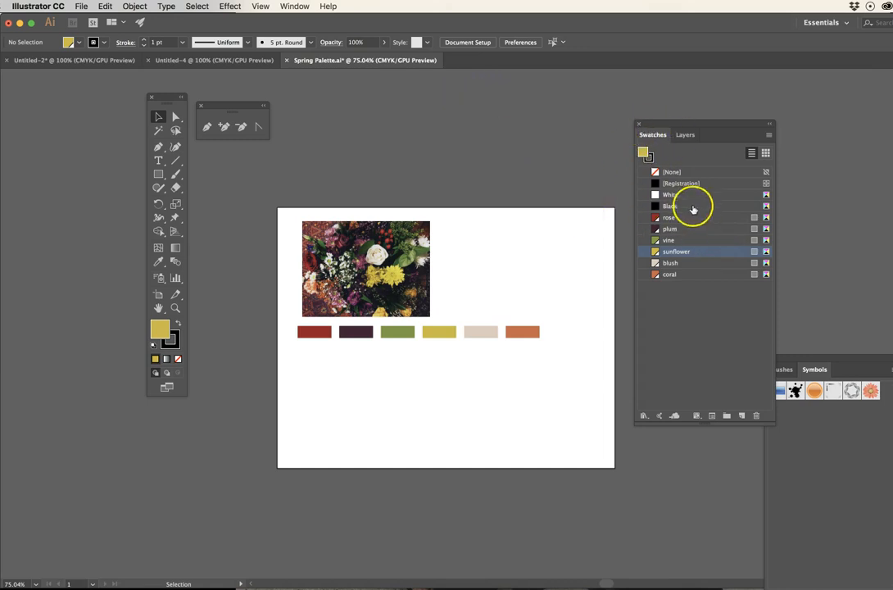